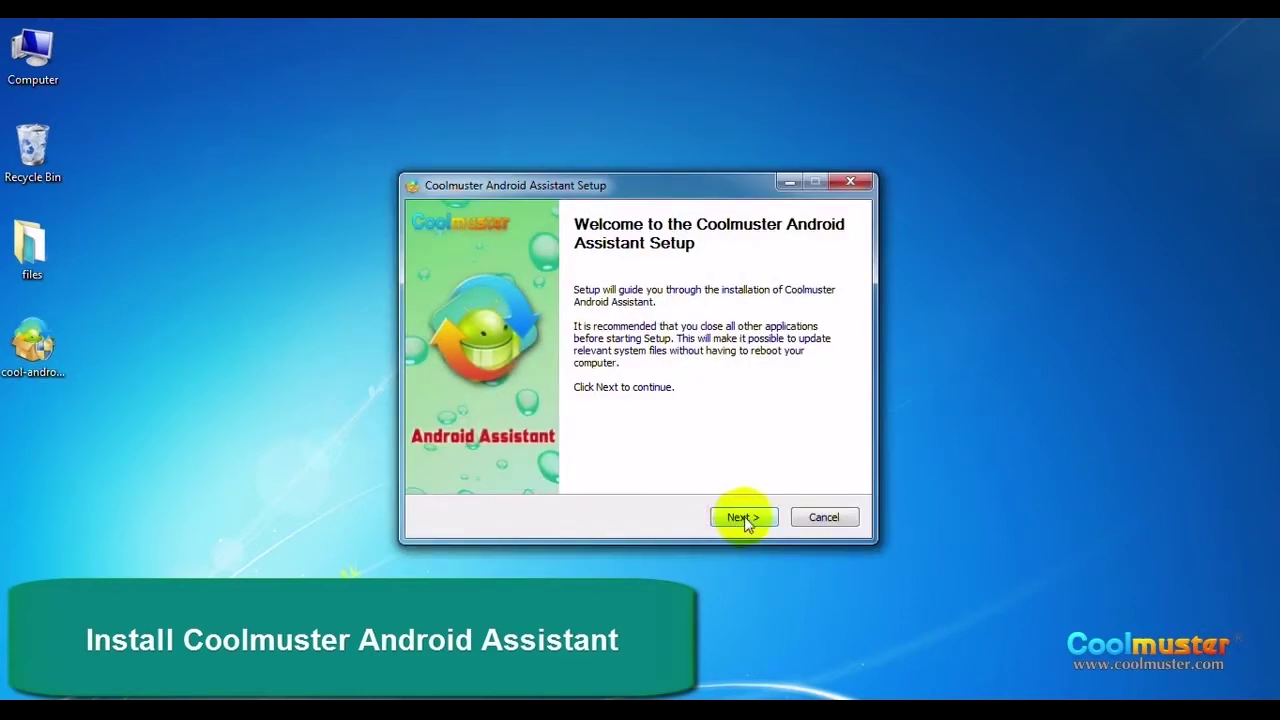
Install Coolmuster Android Assistant into the default Program Files folder and launch it after setup
left_click(744, 518)
left_click(744, 518)
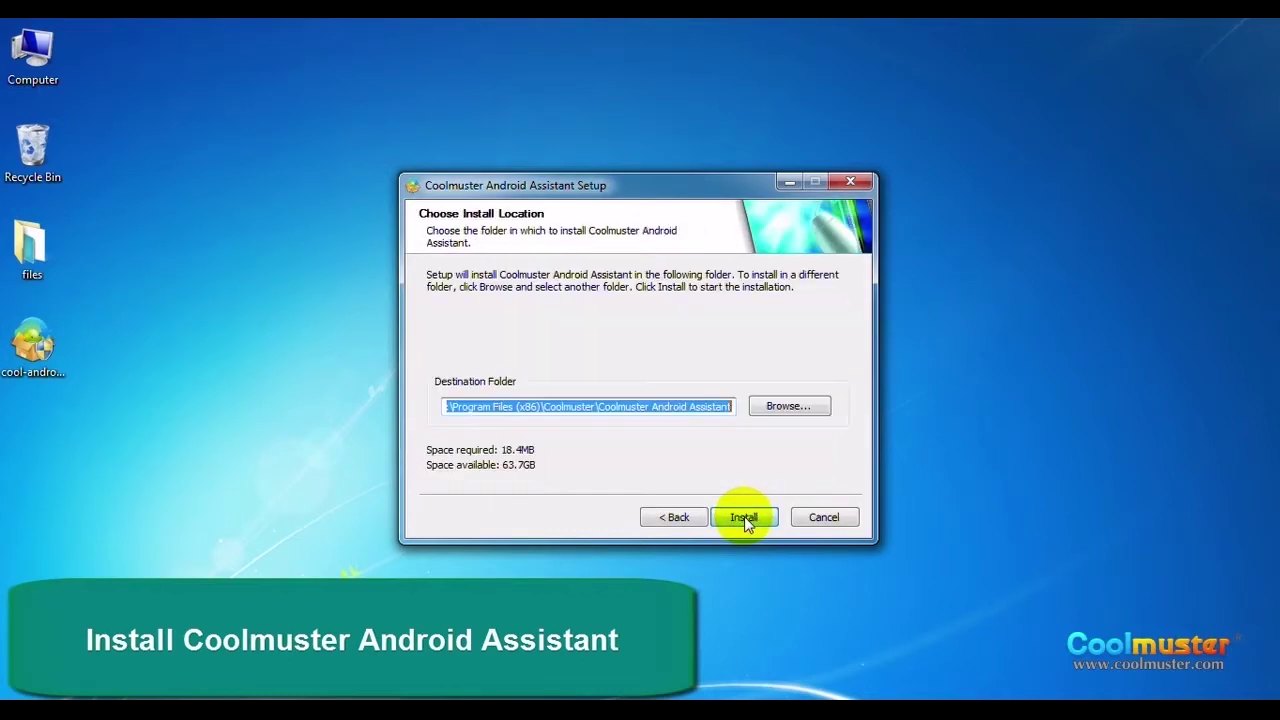
left_click(744, 518)
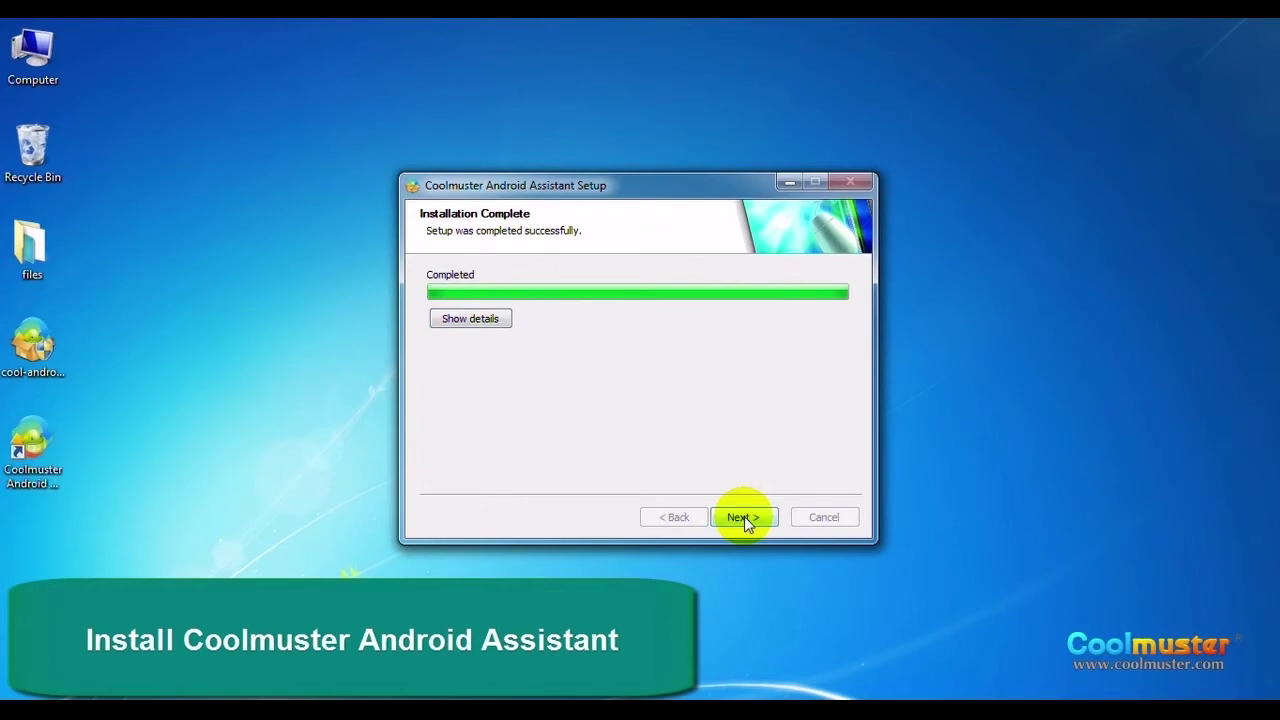
left_click(744, 518)
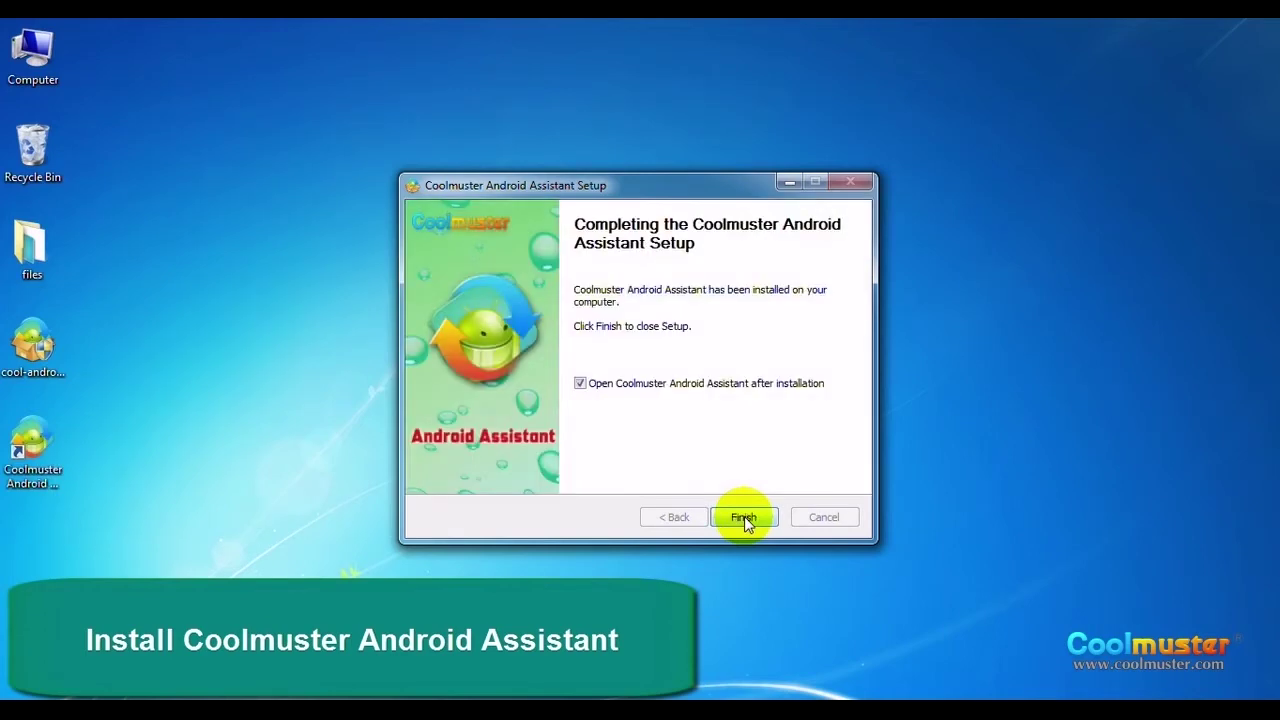
left_click(744, 516)
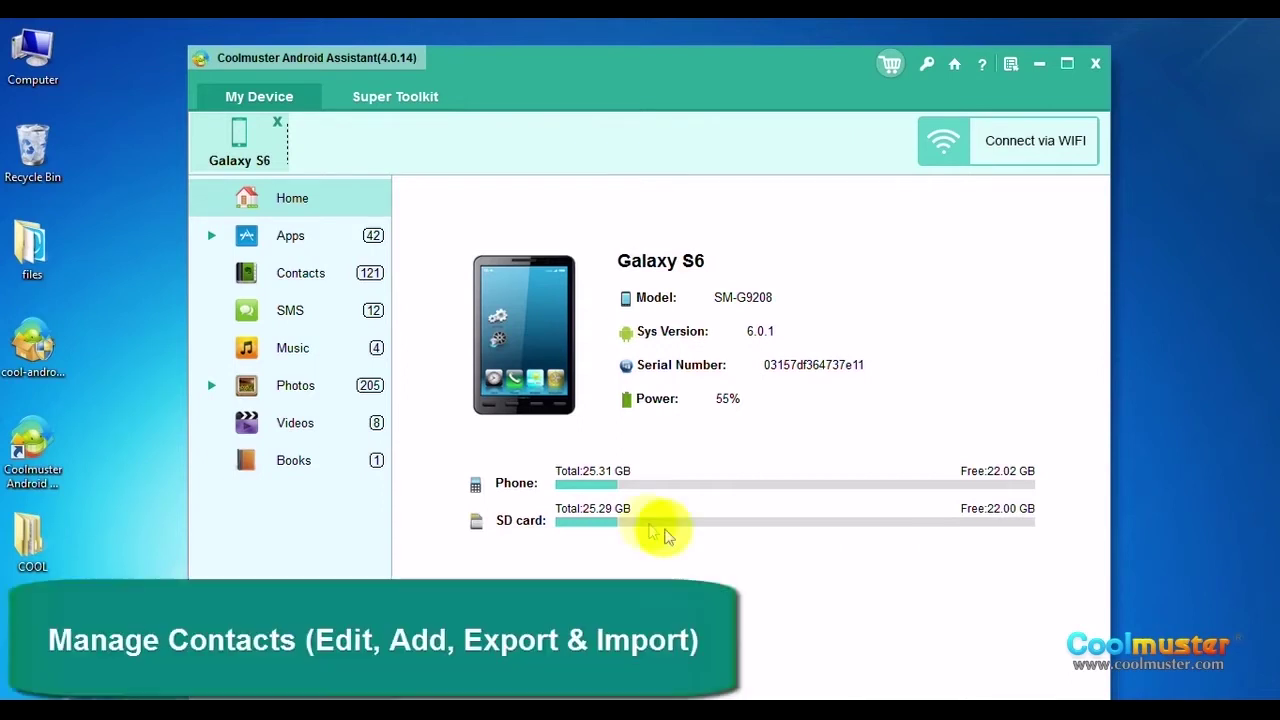
Start a new phone contact with first name abc, middle name aa, last name aaa
left_click(335, 280)
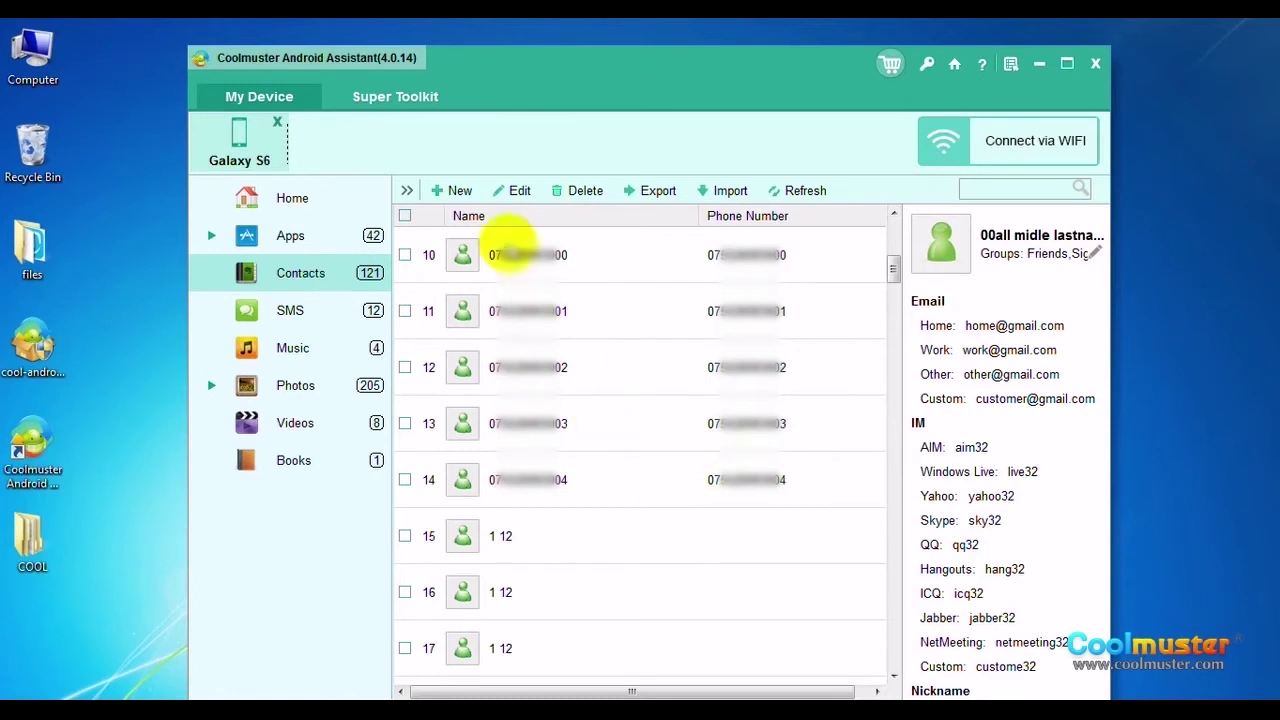
left_click(459, 192)
left_click(702, 168)
type("abc")
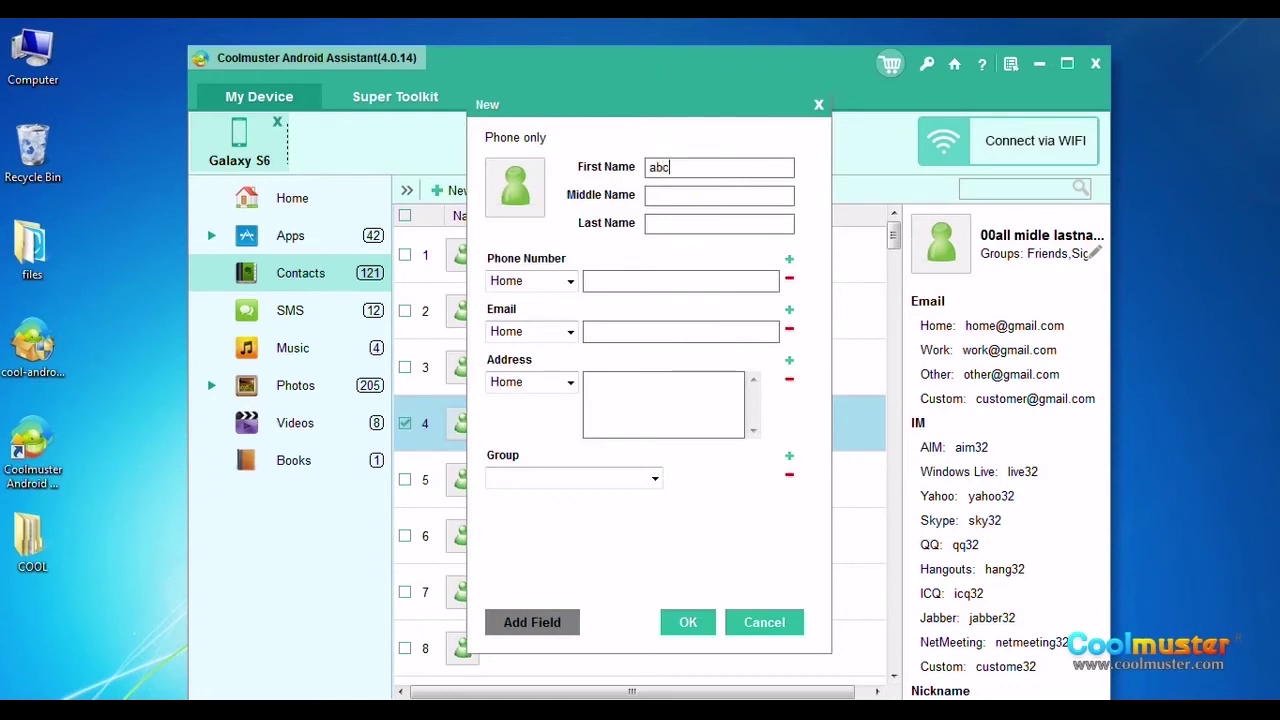
left_click(752, 196)
type("aa")
left_click(731, 225)
type("aaa")
Give the contact phone 152422, an email address, address ssss and the Friends group, then save
left_click(649, 286)
type("152422")
left_click(632, 333)
type("a@yahoo.com")
left_click(700, 400)
type("ssss")
left_click(660, 481)
left_click(520, 566)
left_click(729, 564)
left_click(687, 622)
left_click(687, 622)
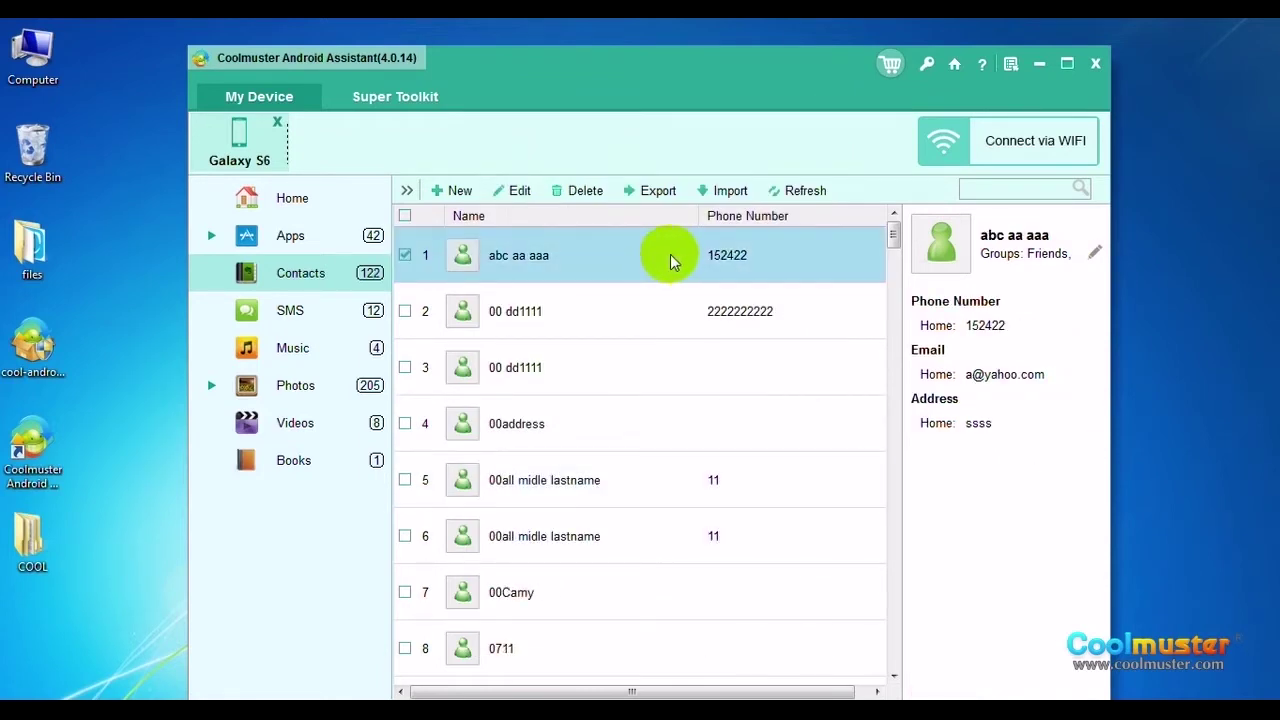
Edit contact abc aa aaa to middle name ssssss and address ssssss, then delete it
left_click(1095, 254)
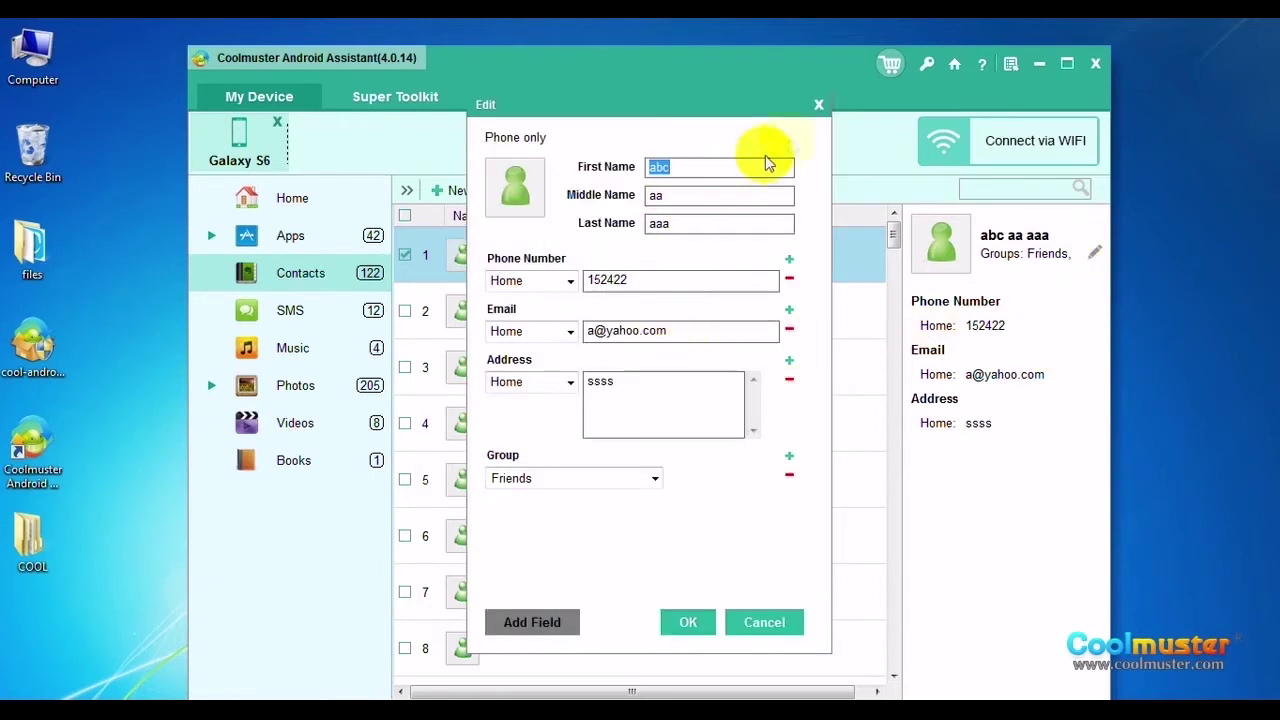
left_click(818, 104)
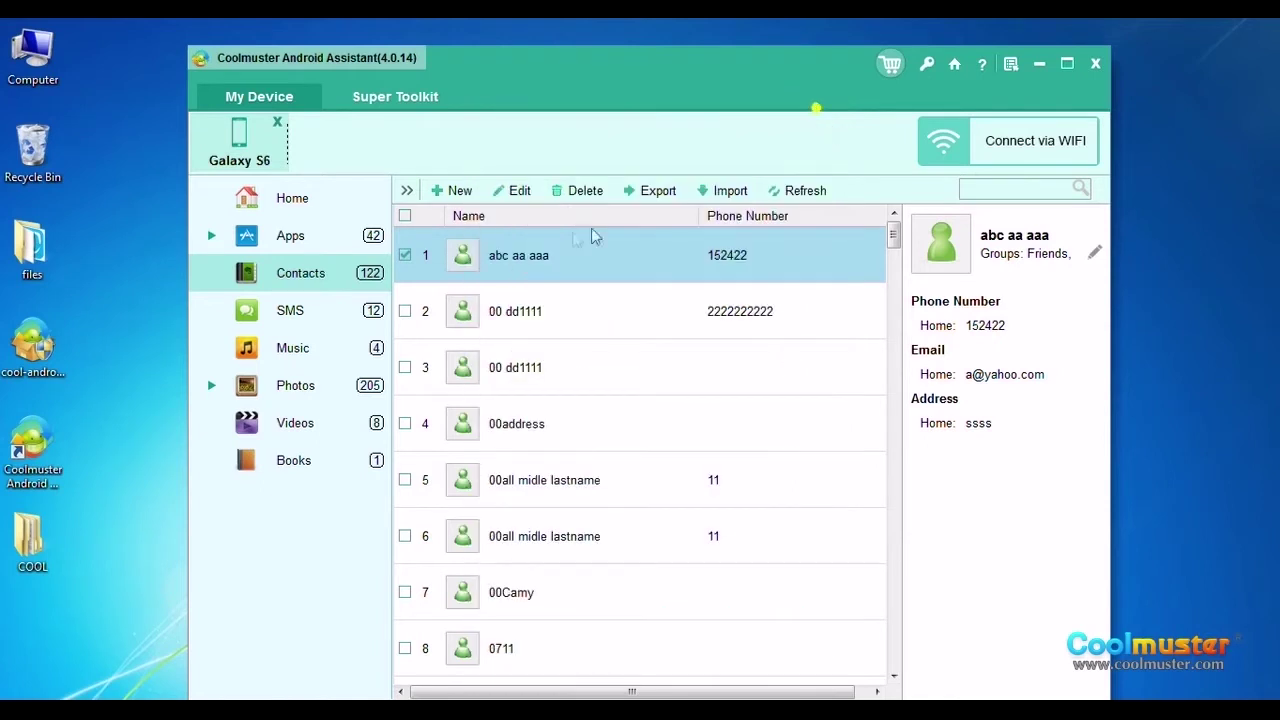
left_click(520, 194)
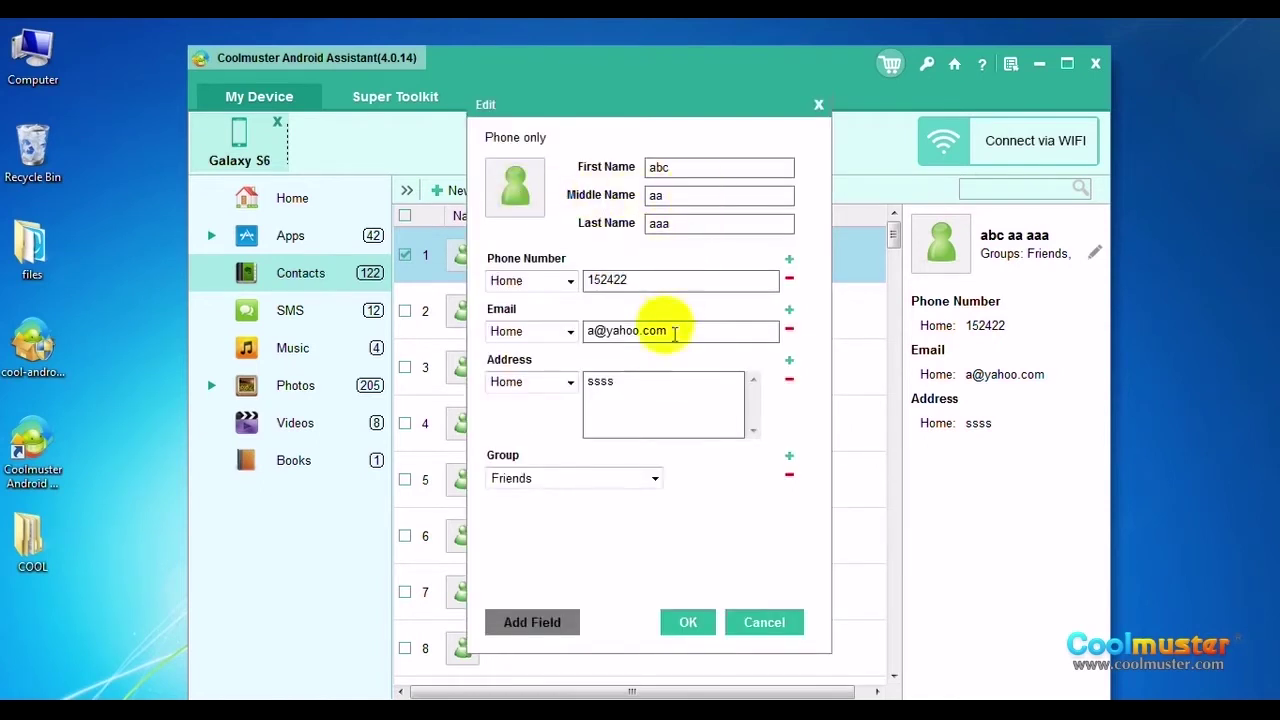
left_click(658, 398)
type("ss")
left_click(685, 283)
double_click(714, 197)
type("ssssss")
left_click(688, 622)
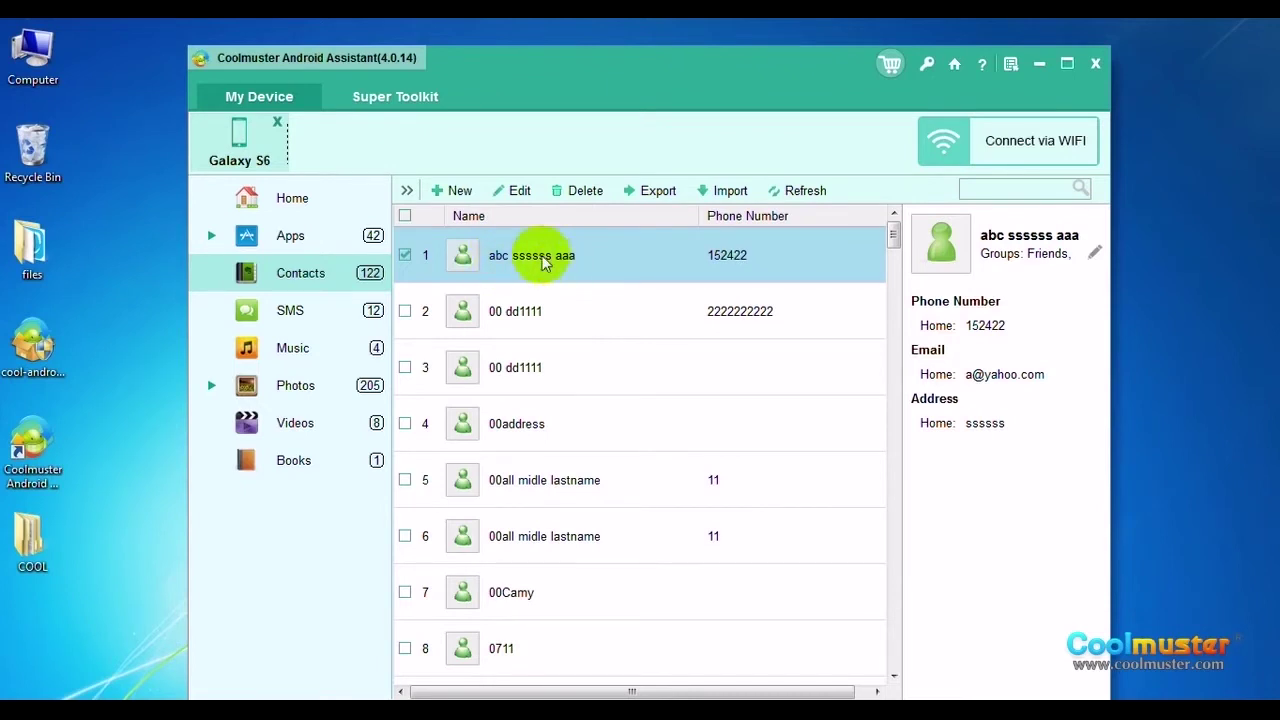
left_click(586, 192)
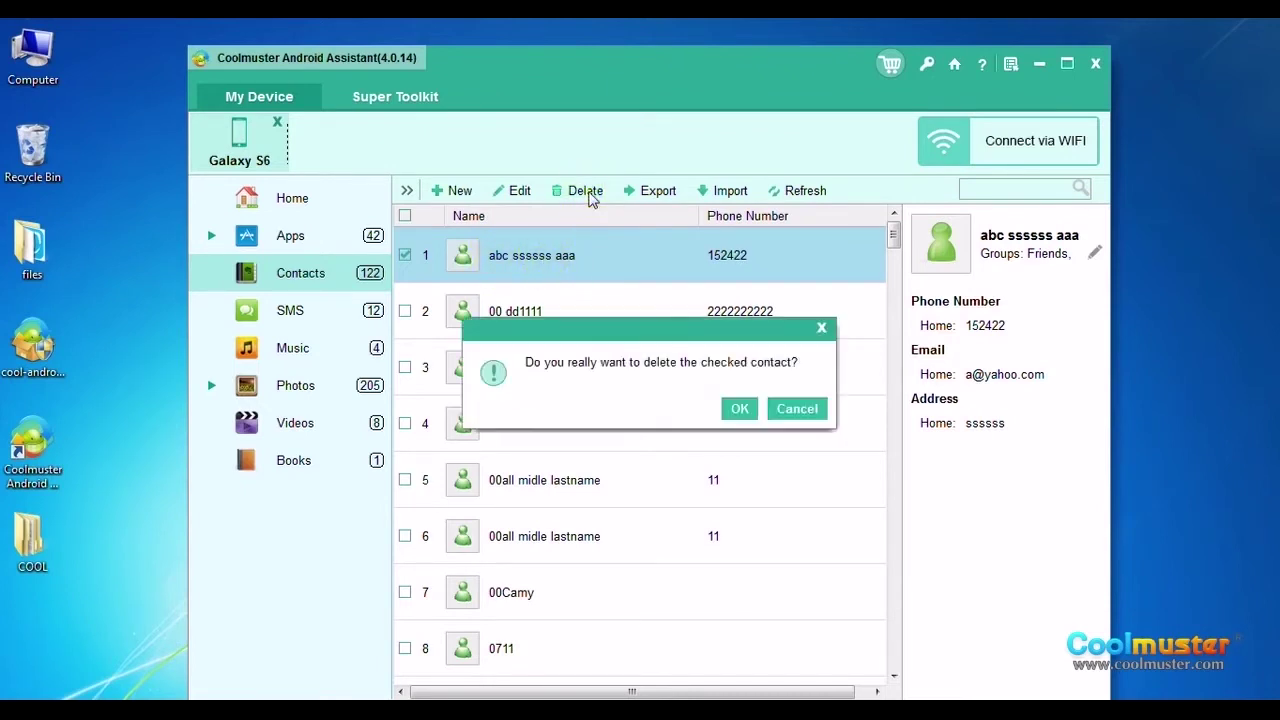
left_click(737, 408)
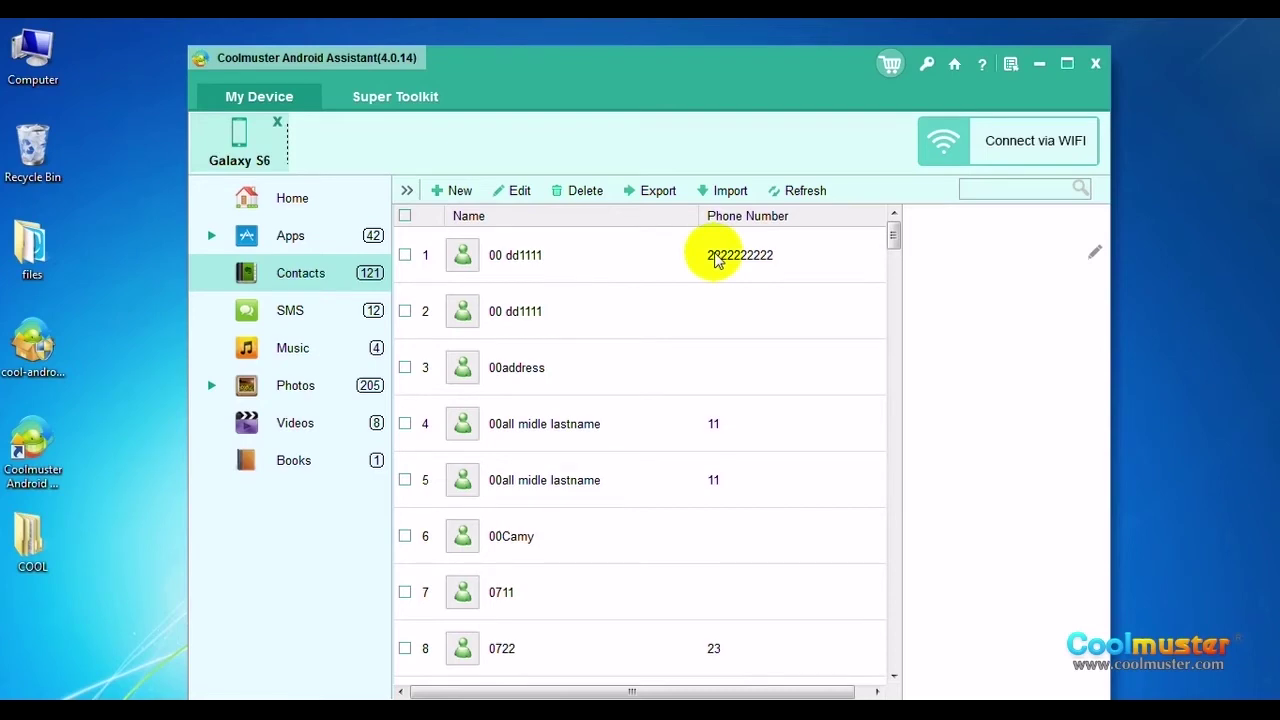
Select contact 00all midle lastname and export it to a CSV file, checking the Contacts folder
left_click(596, 424)
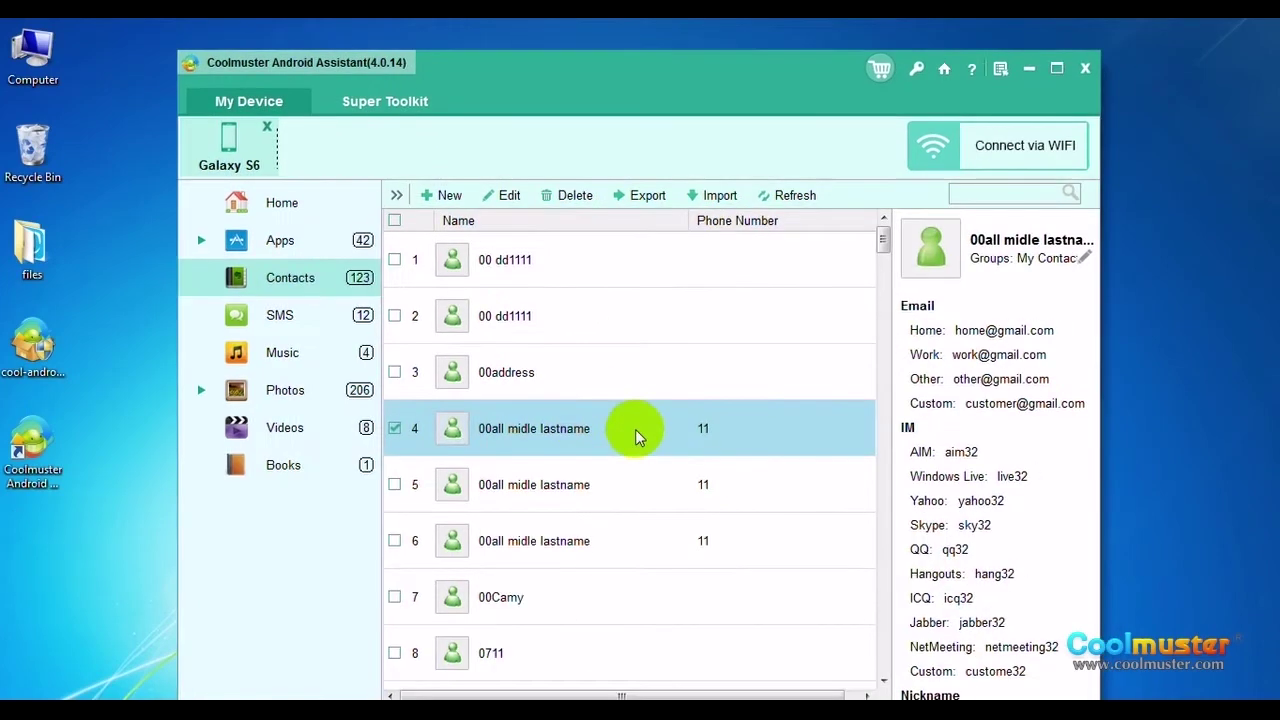
left_click(645, 197)
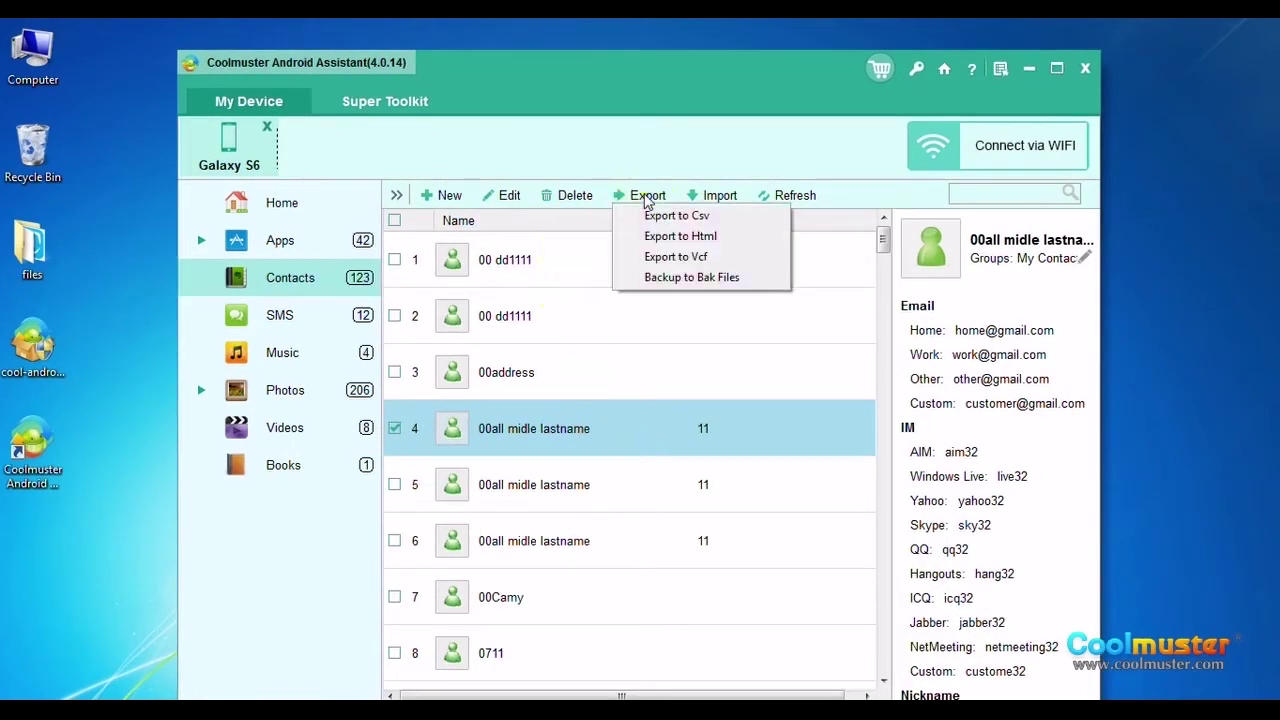
left_click(660, 216)
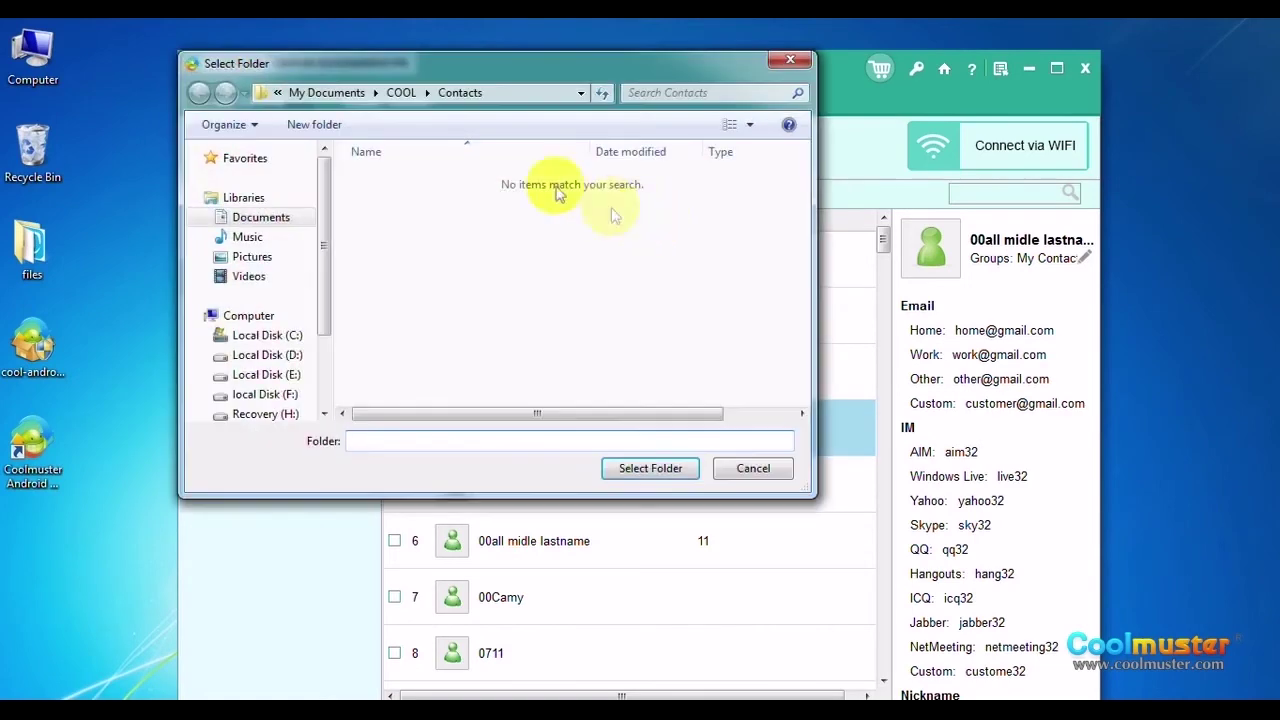
left_click(640, 470)
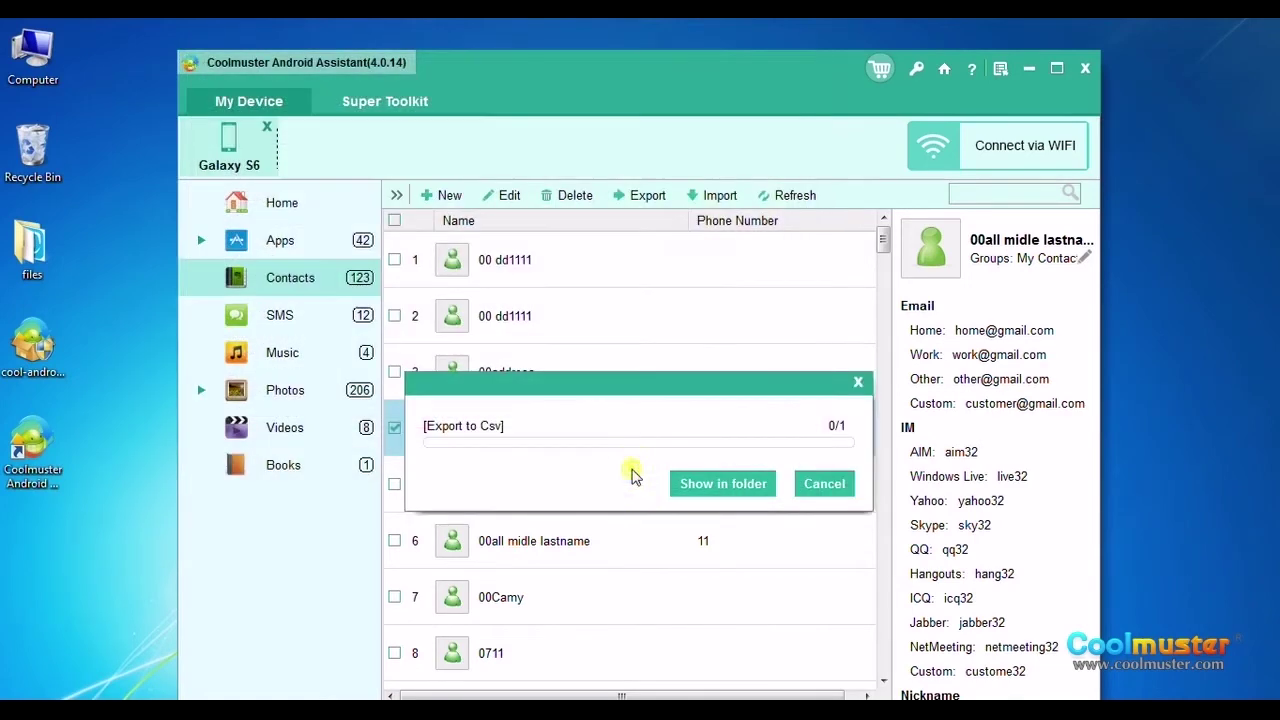
left_click(720, 484)
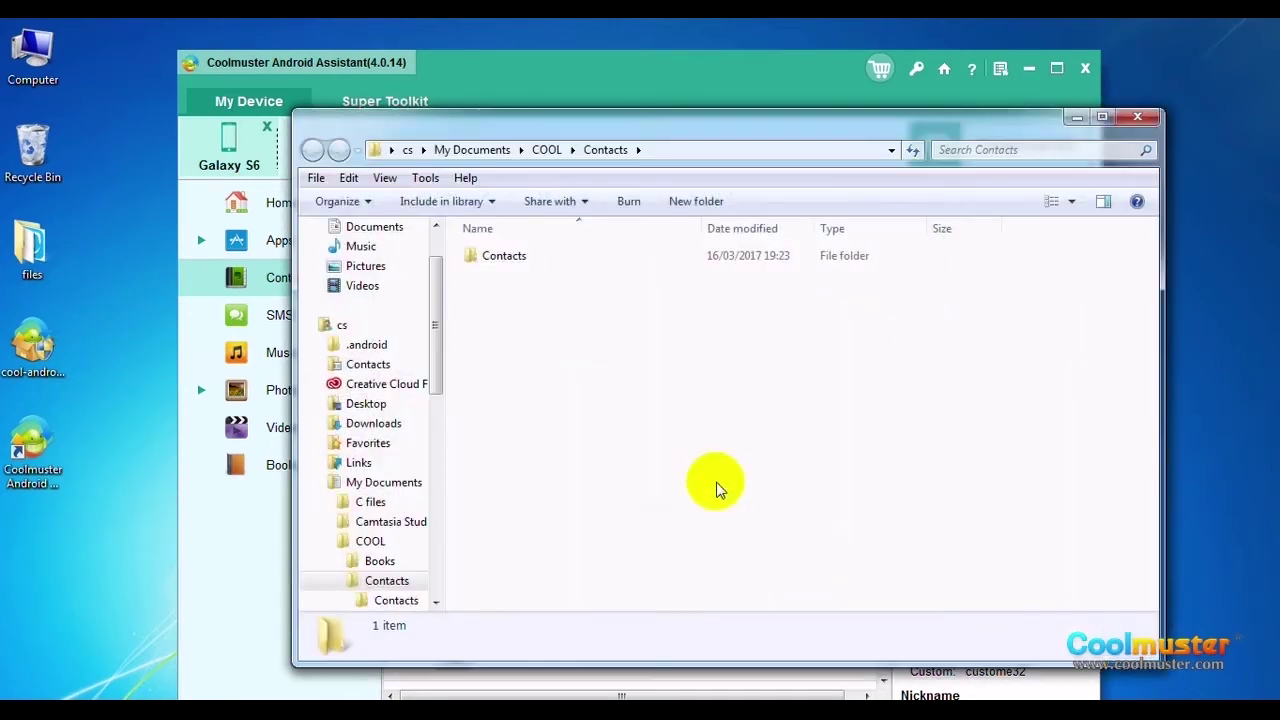
double_click(551, 262)
left_click(1132, 120)
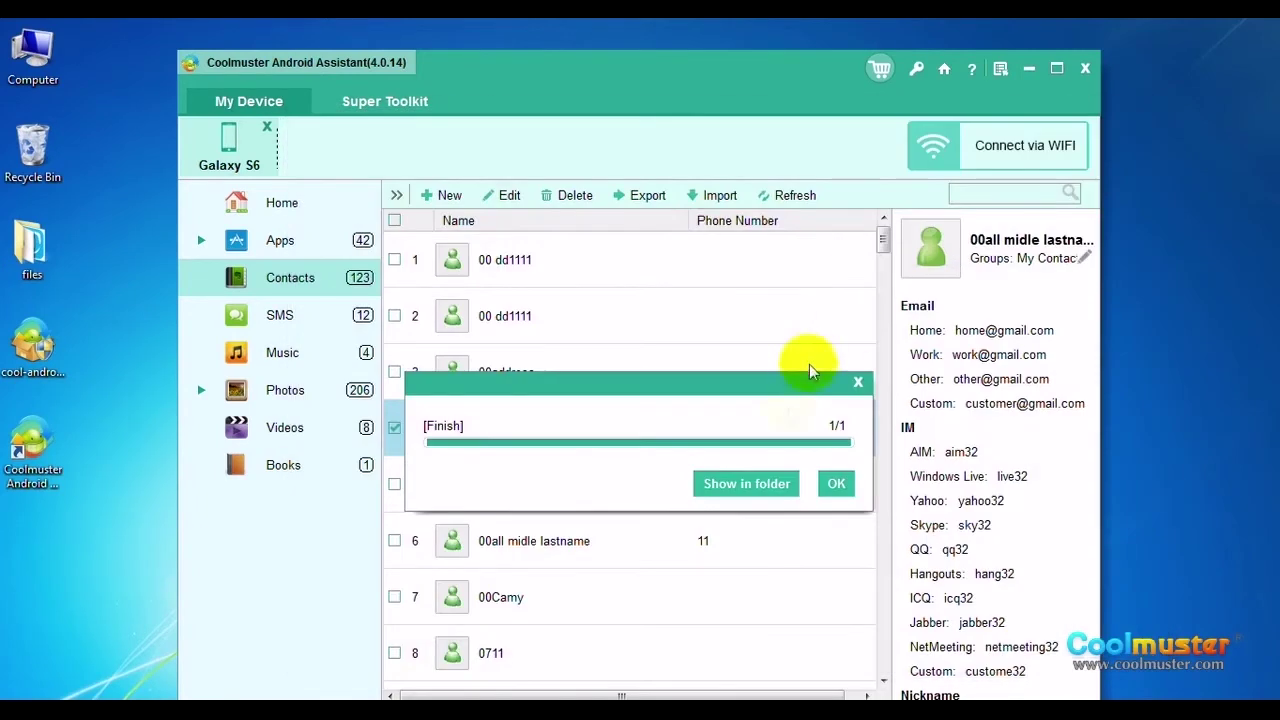
left_click(836, 484)
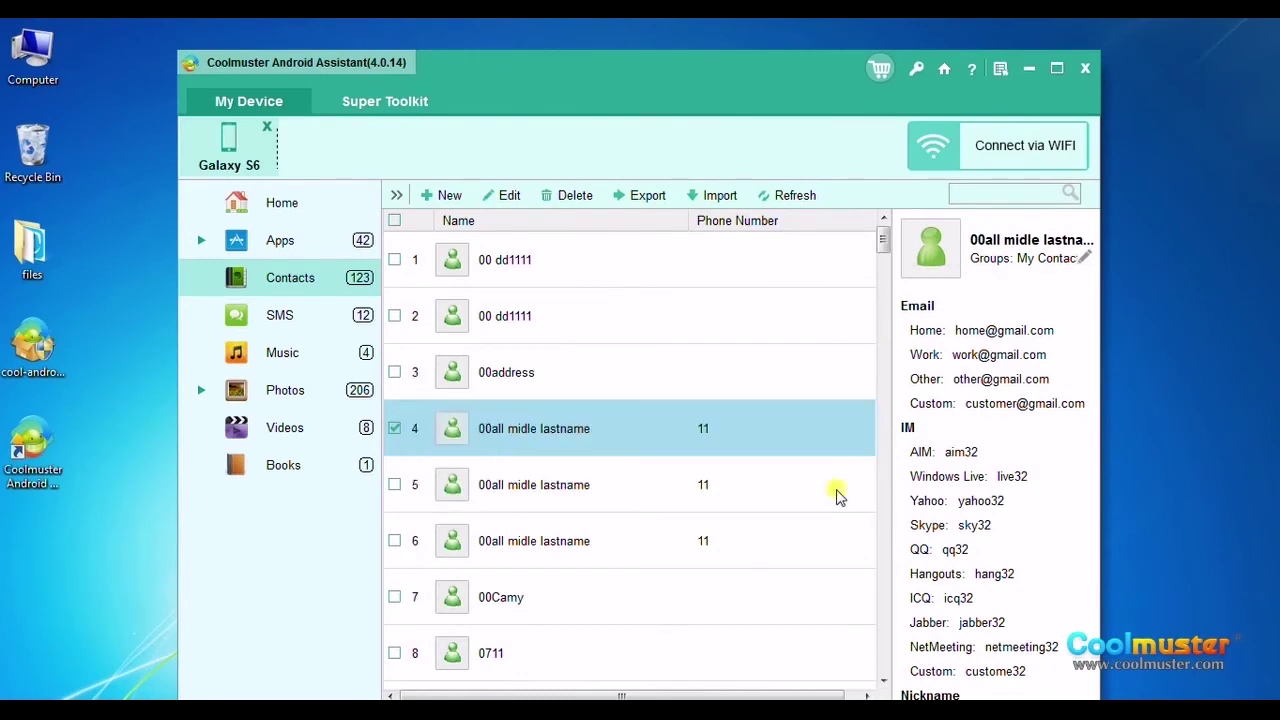
Export the contact to HTML as Contacts.html in the Contacts folder and verify the file
left_click(647, 196)
left_click(680, 238)
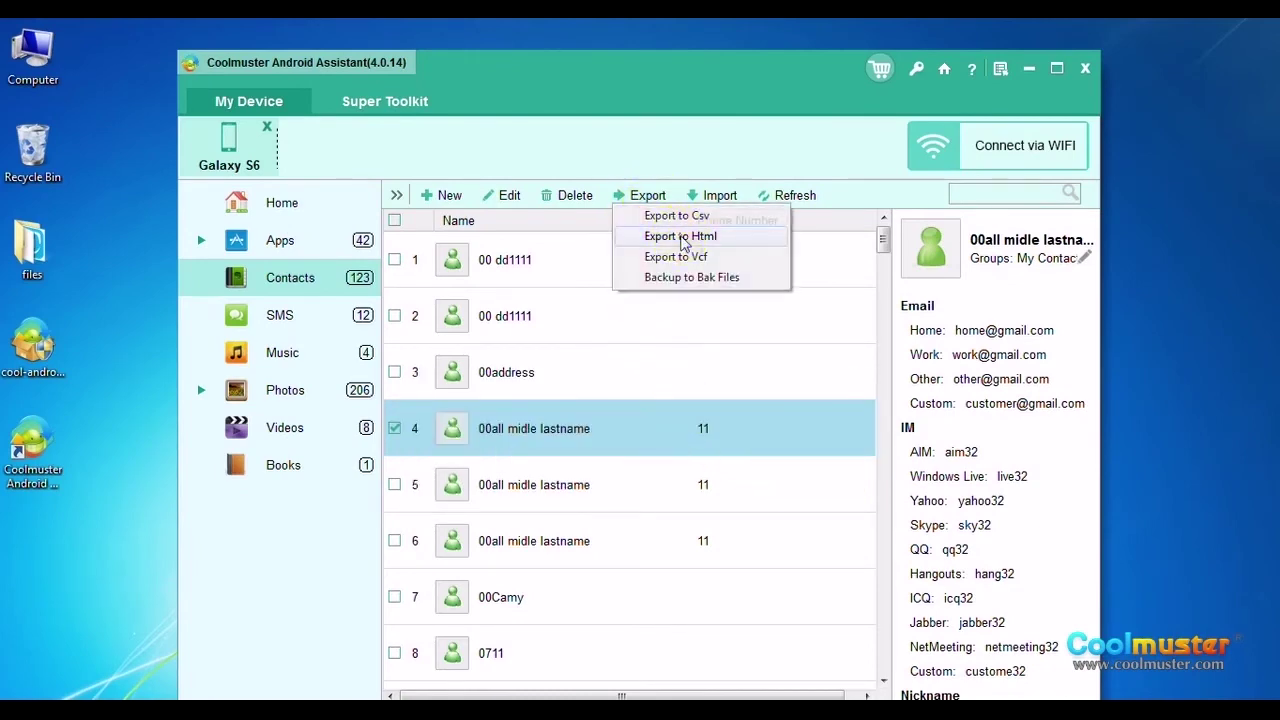
left_click(474, 181)
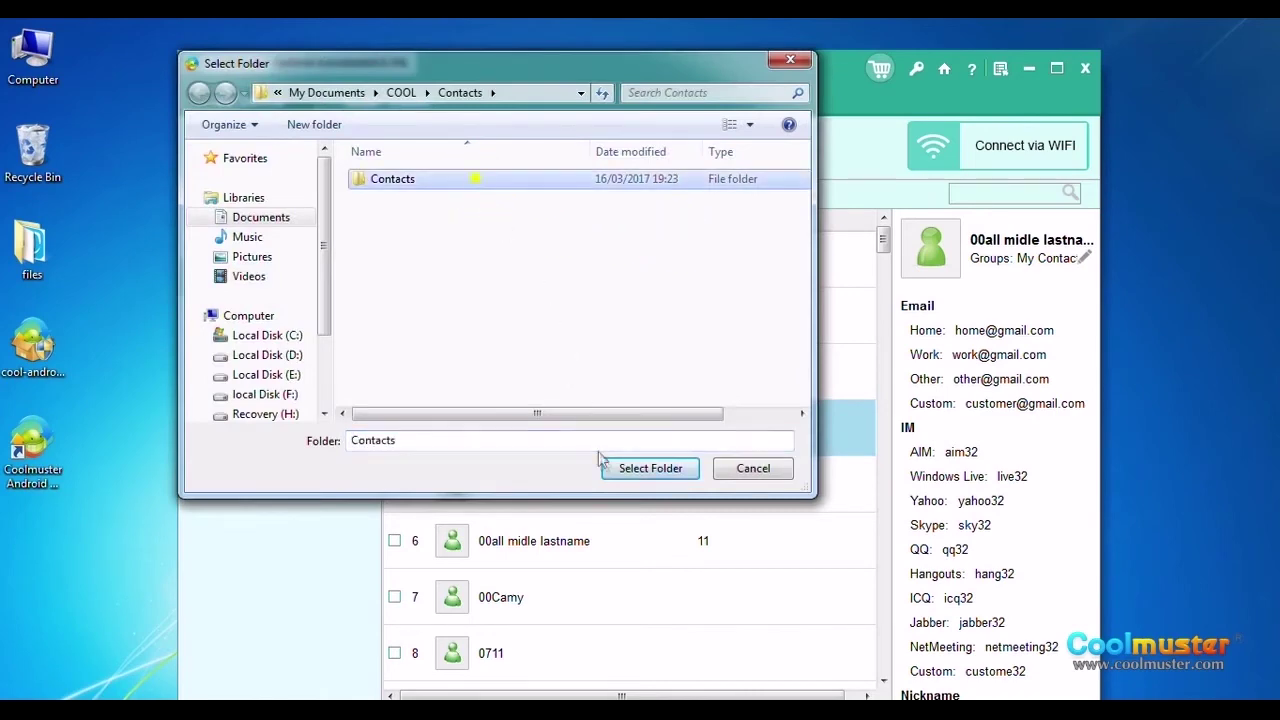
left_click(614, 471)
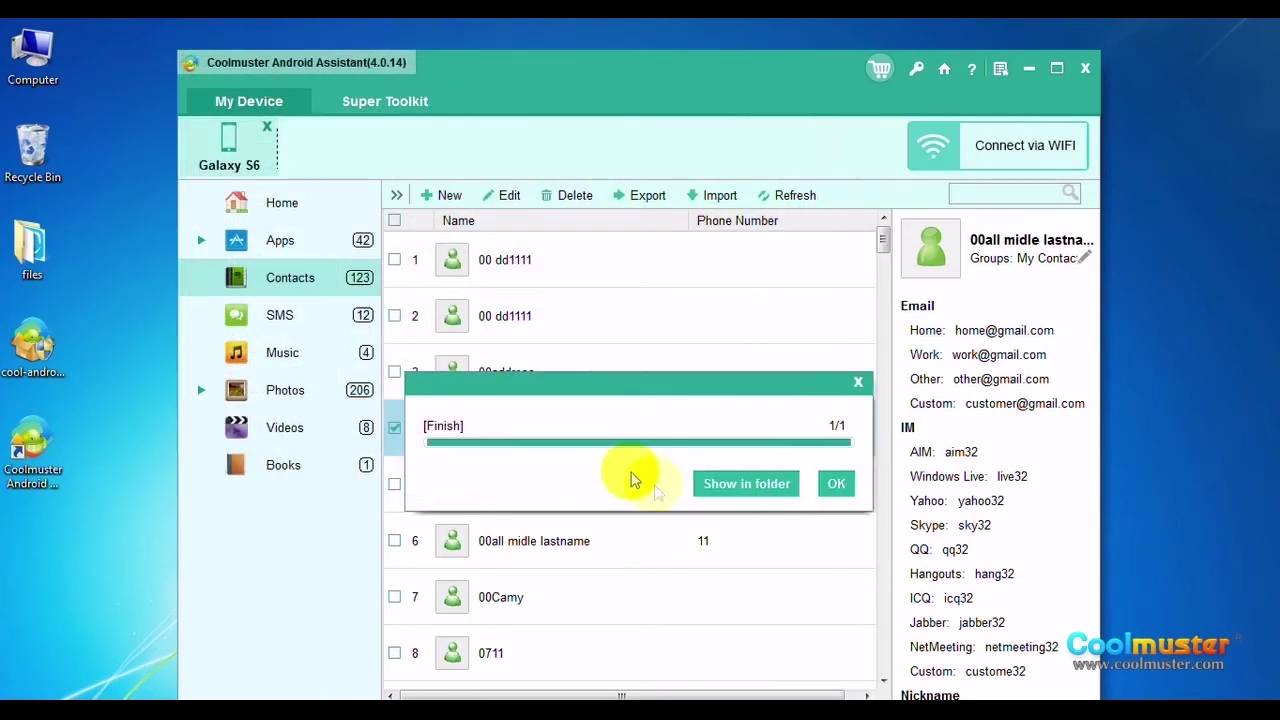
left_click(727, 487)
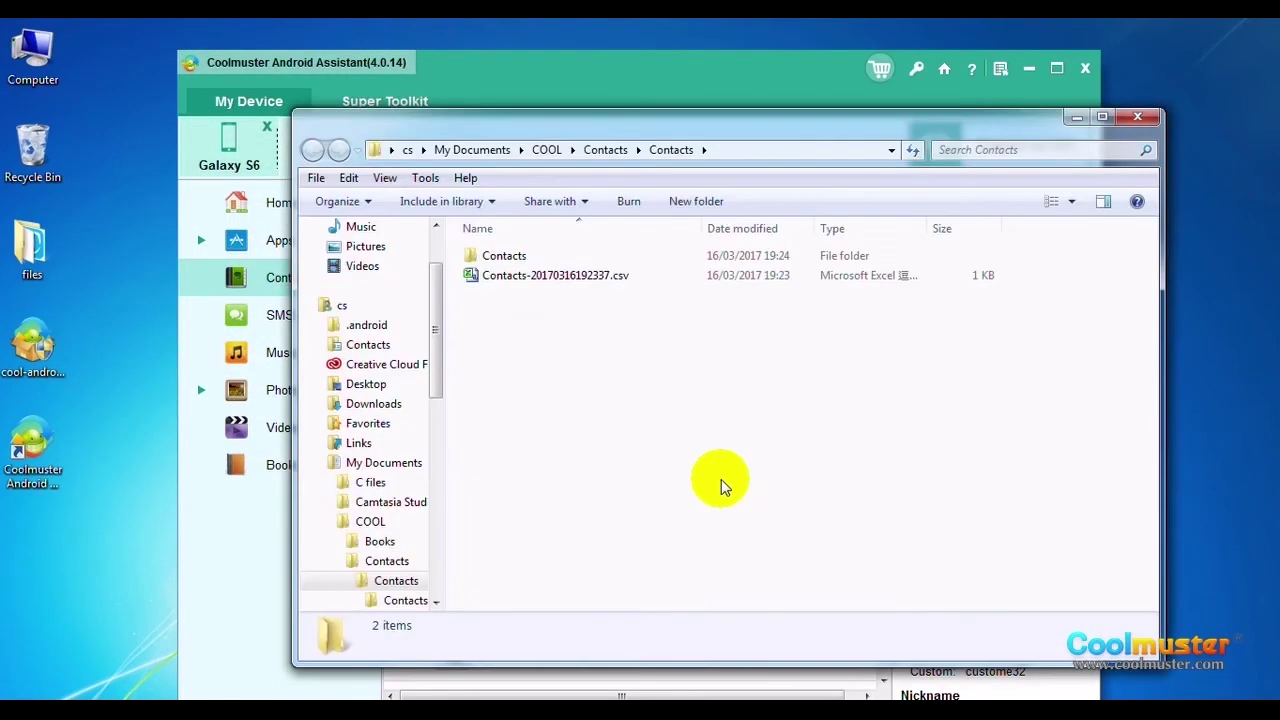
double_click(551, 257)
left_click(548, 257)
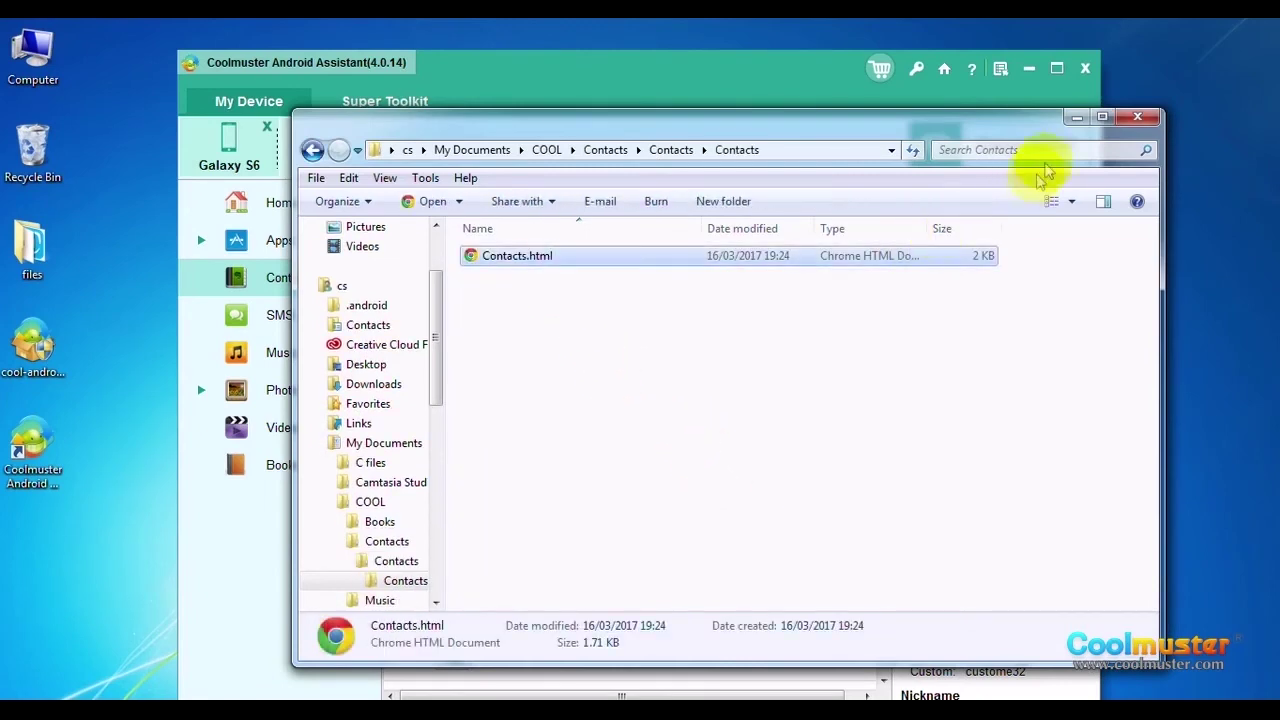
left_click(1140, 120)
left_click(845, 484)
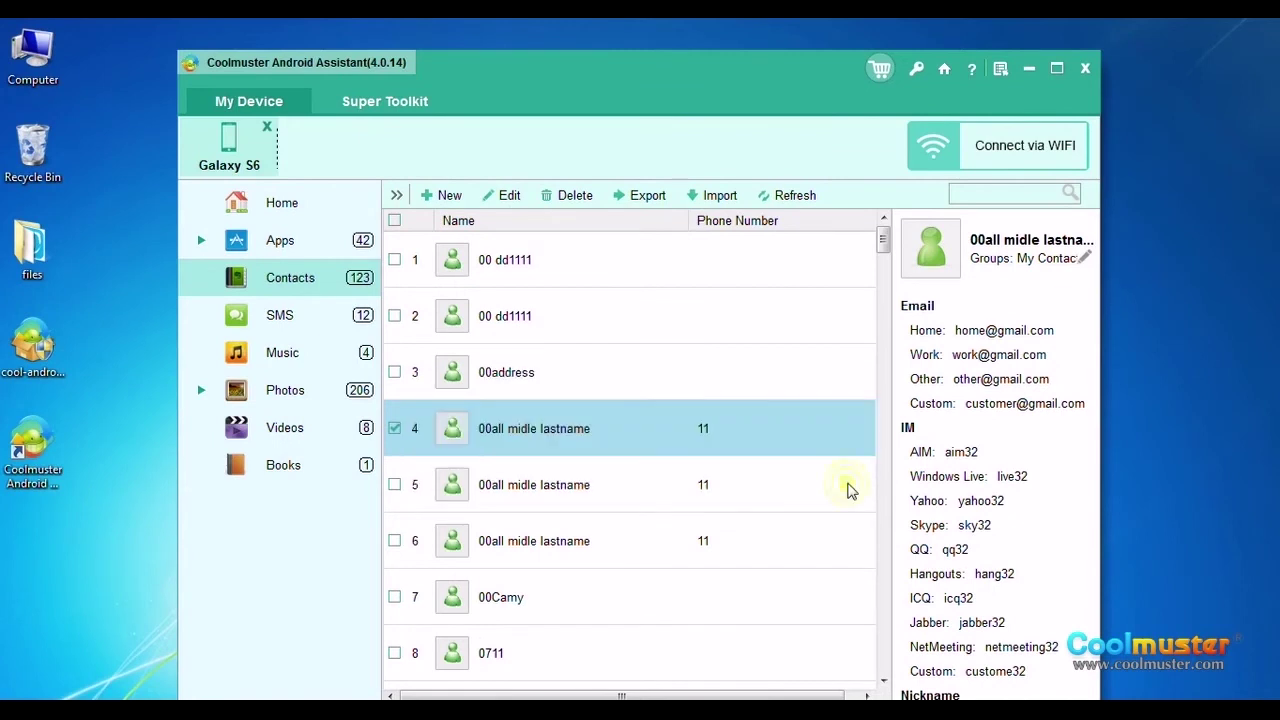
Export the contact as a vCard into the Contacts folder and check it in the Single subfolder
left_click(640, 198)
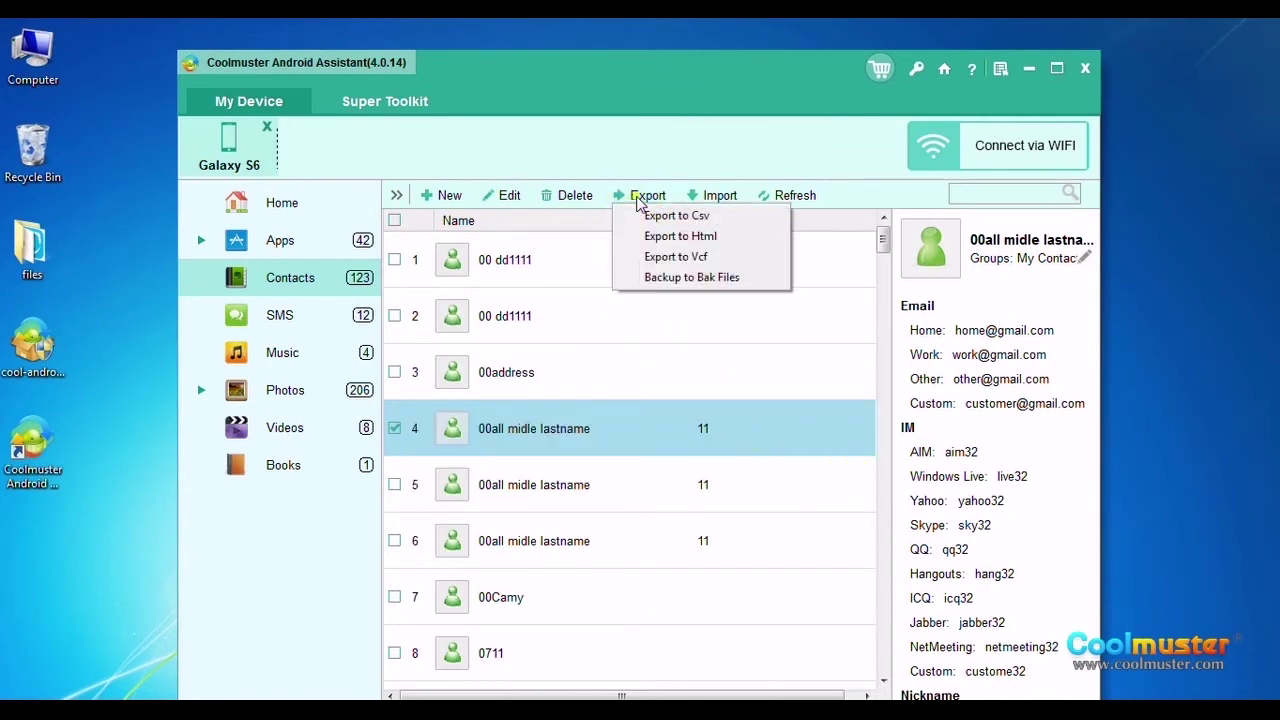
left_click(707, 258)
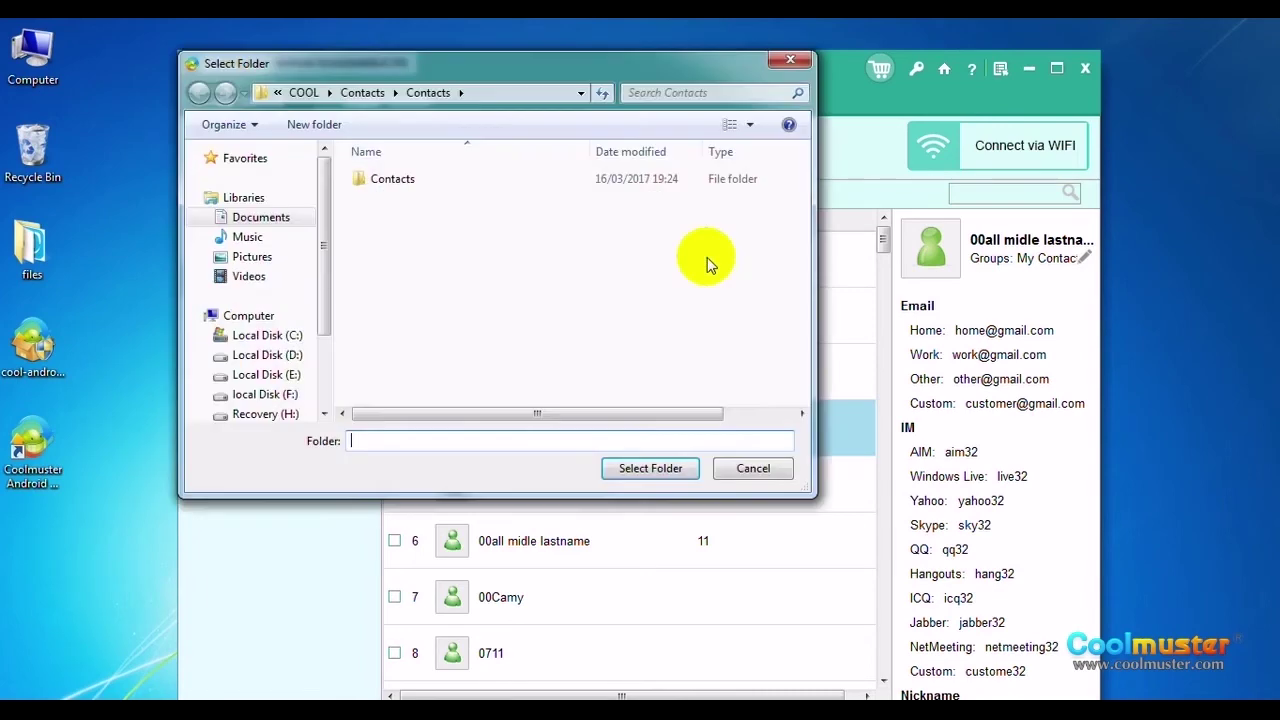
left_click(463, 180)
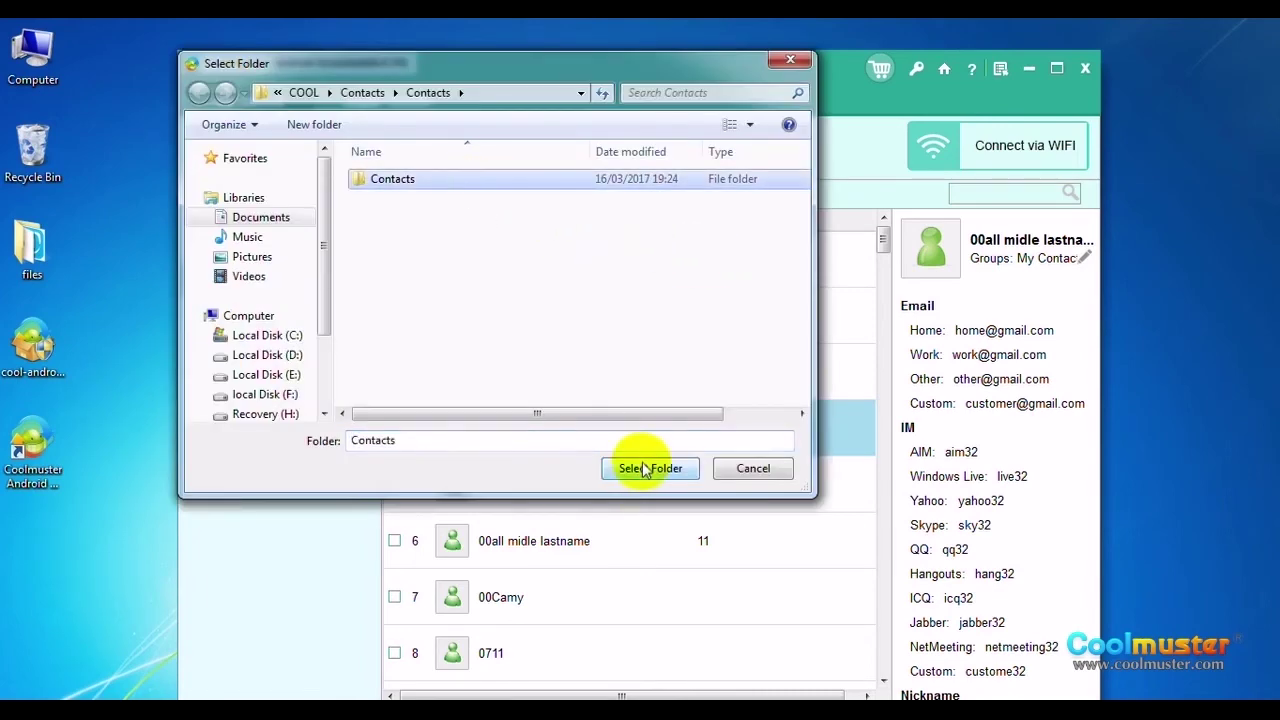
left_click(648, 470)
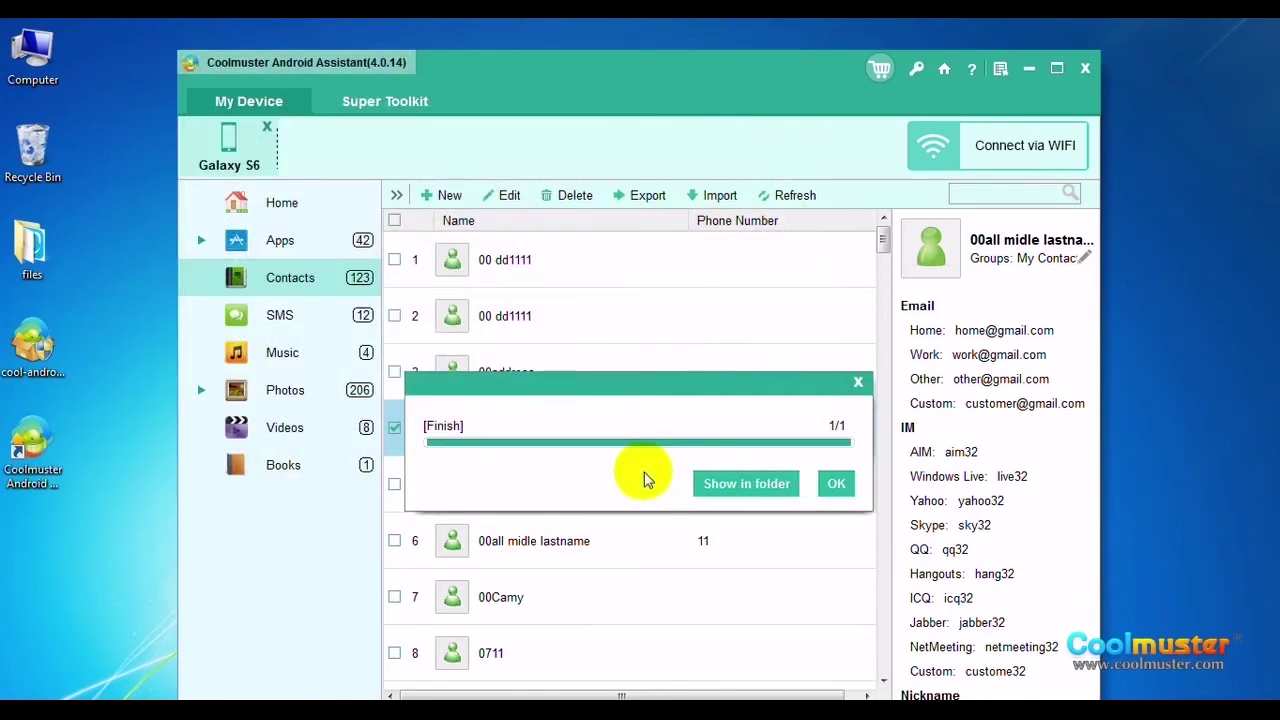
left_click(730, 484)
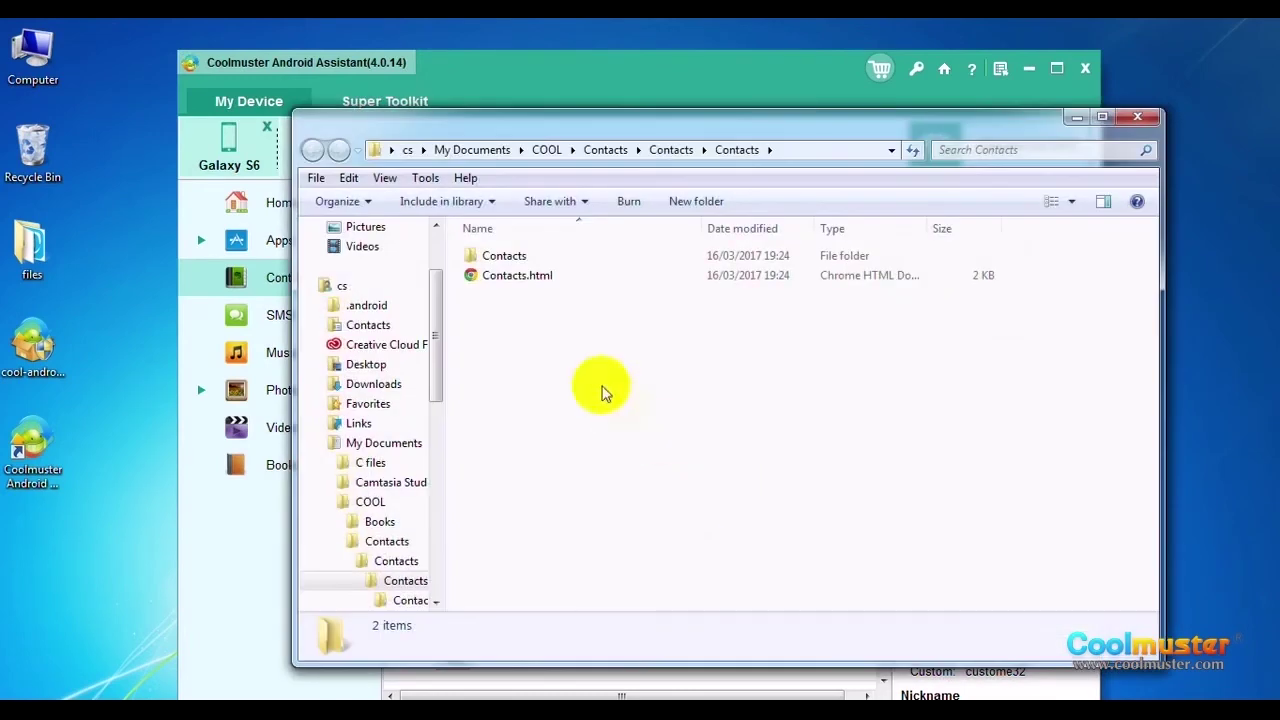
double_click(534, 257)
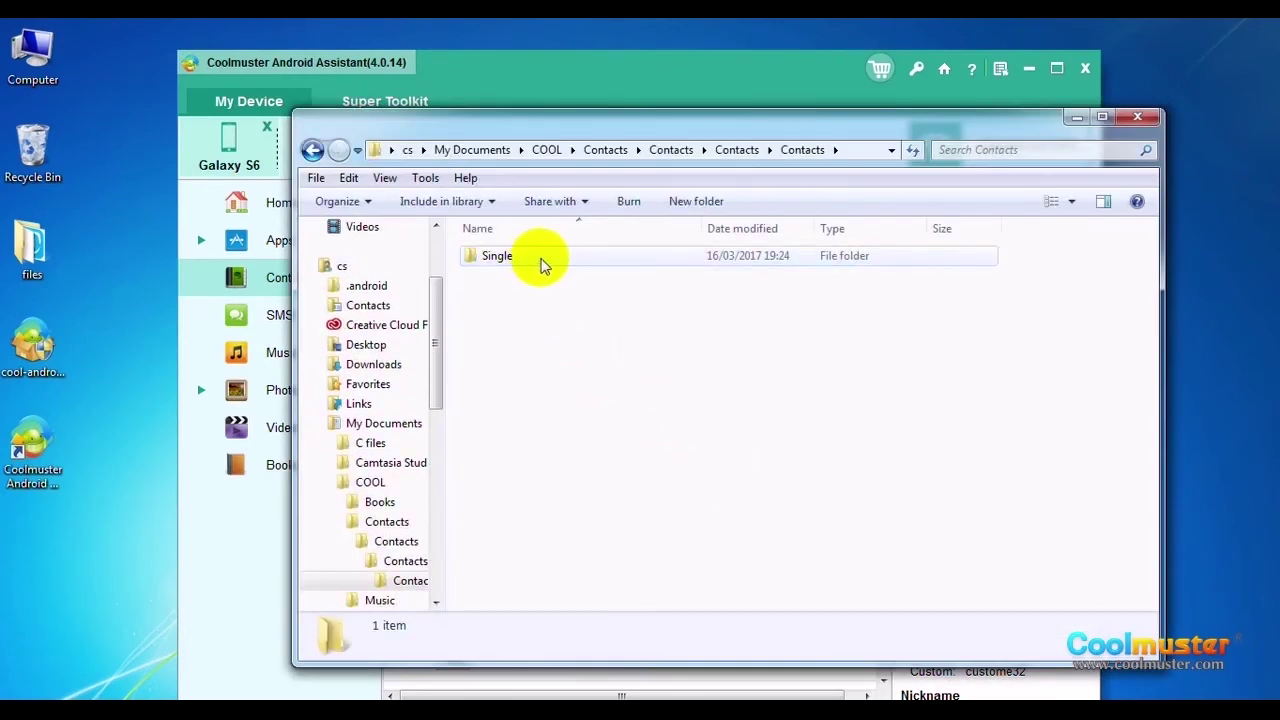
double_click(544, 262)
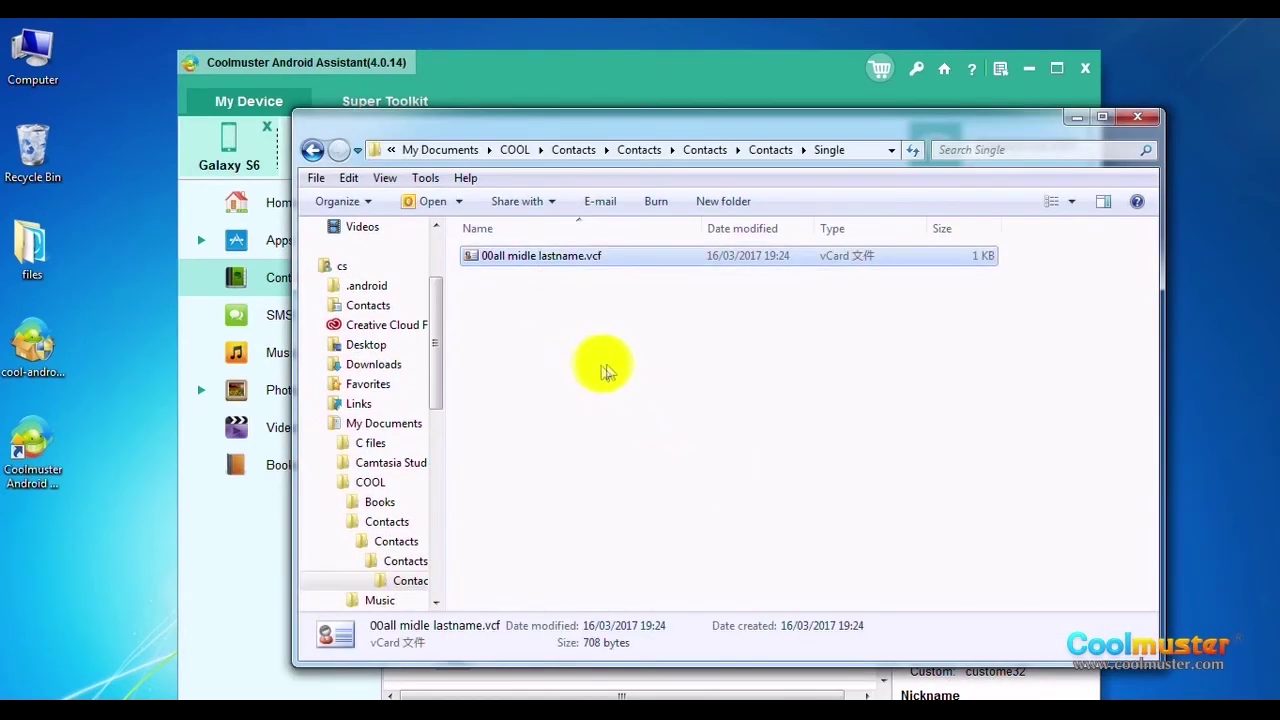
left_click(1143, 121)
left_click(843, 484)
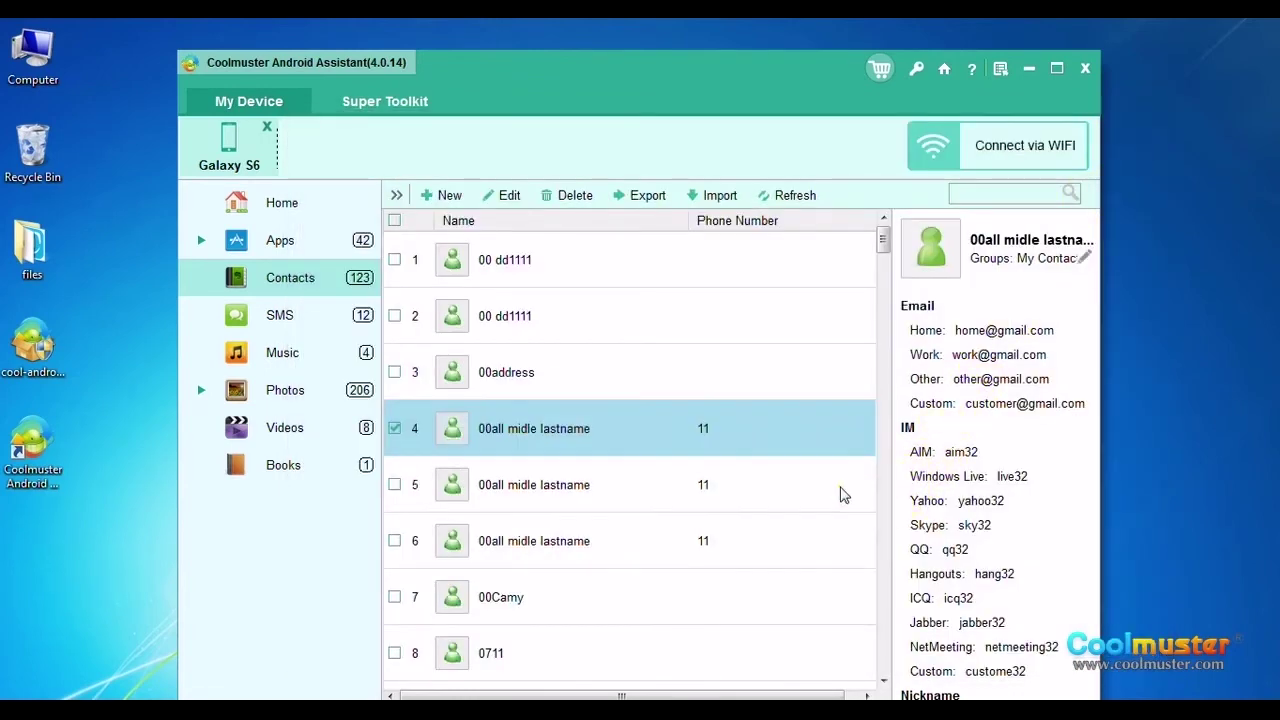
Back up the contacts to Contacts-20170316192442.bak in the Contacts folder and verify the file
left_click(630, 199)
left_click(680, 280)
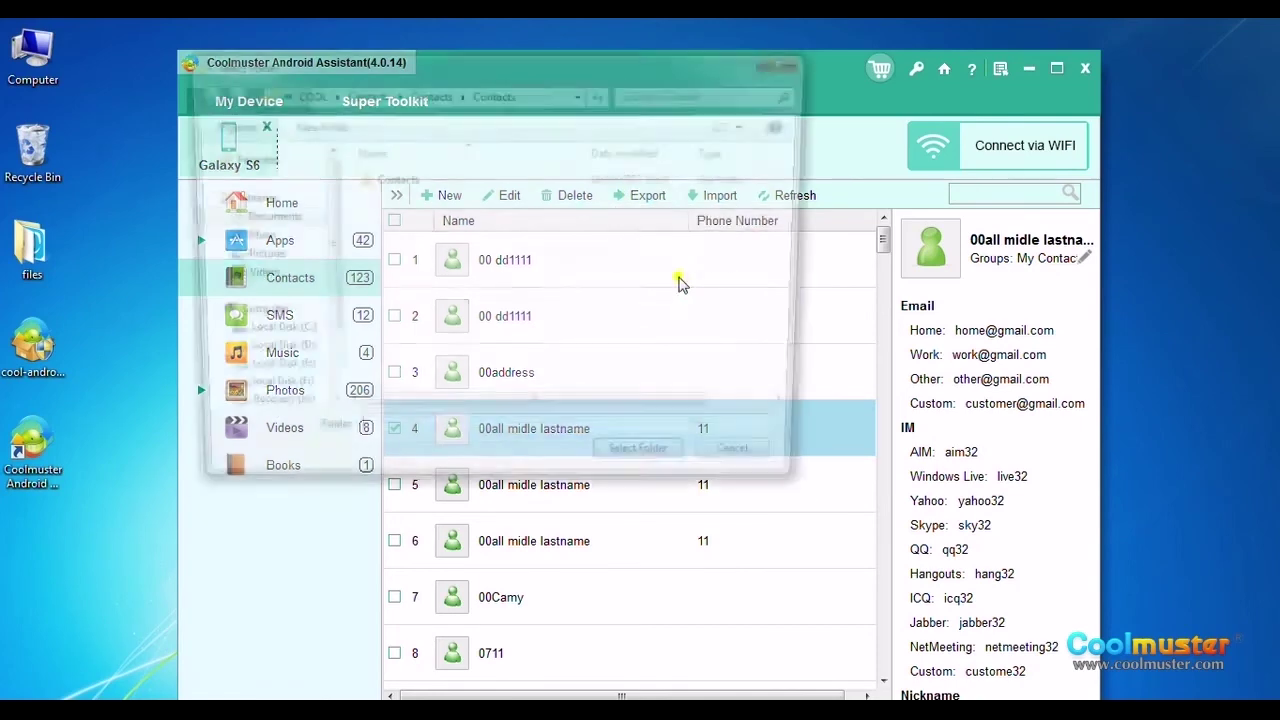
left_click(426, 183)
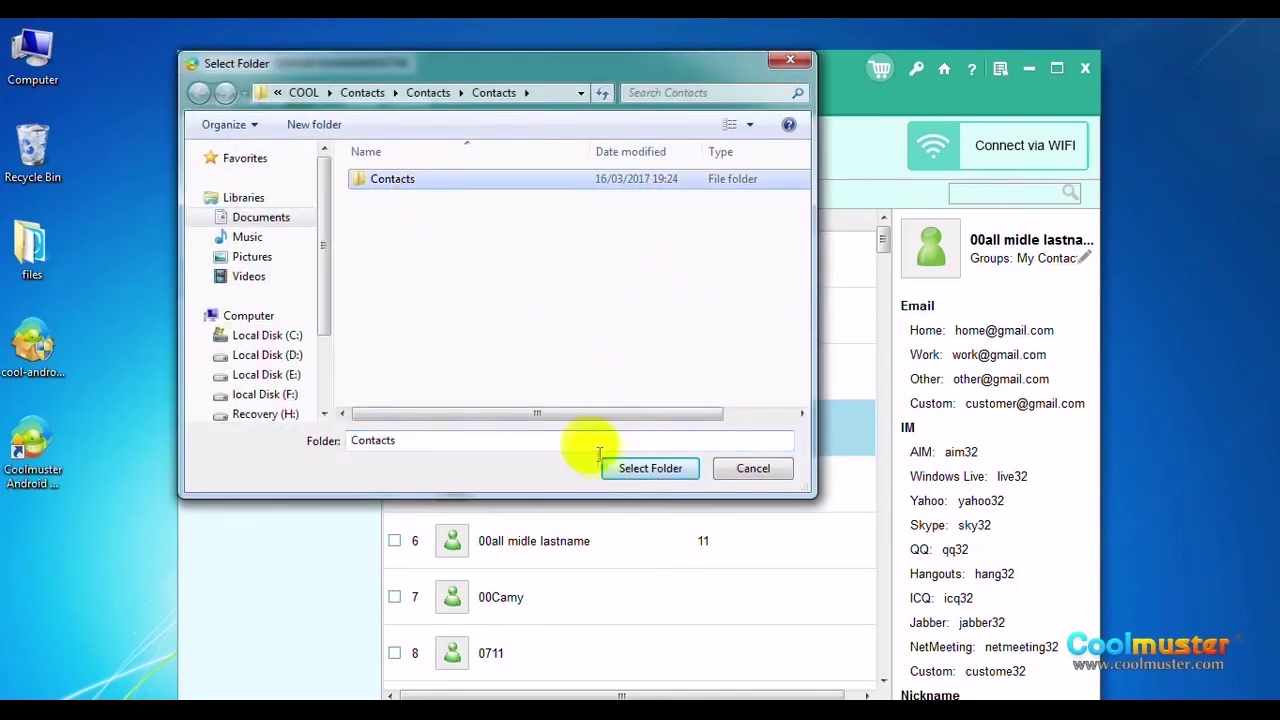
left_click(640, 470)
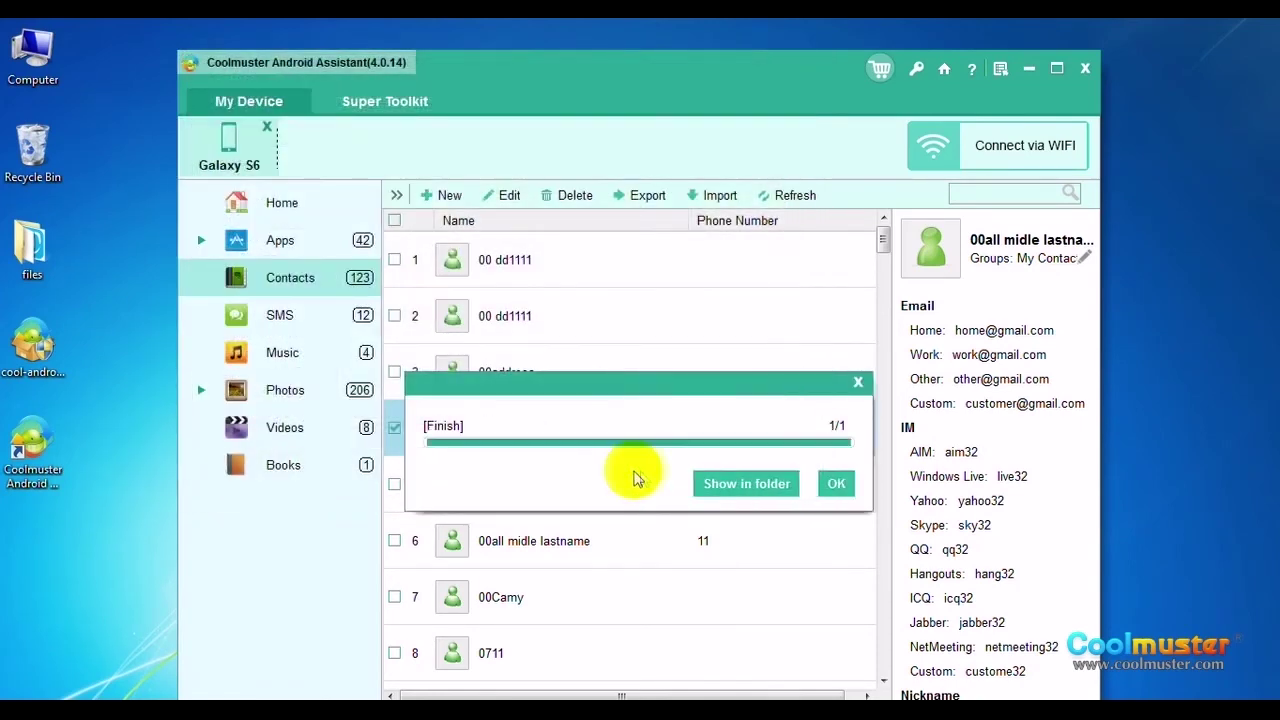
left_click(720, 484)
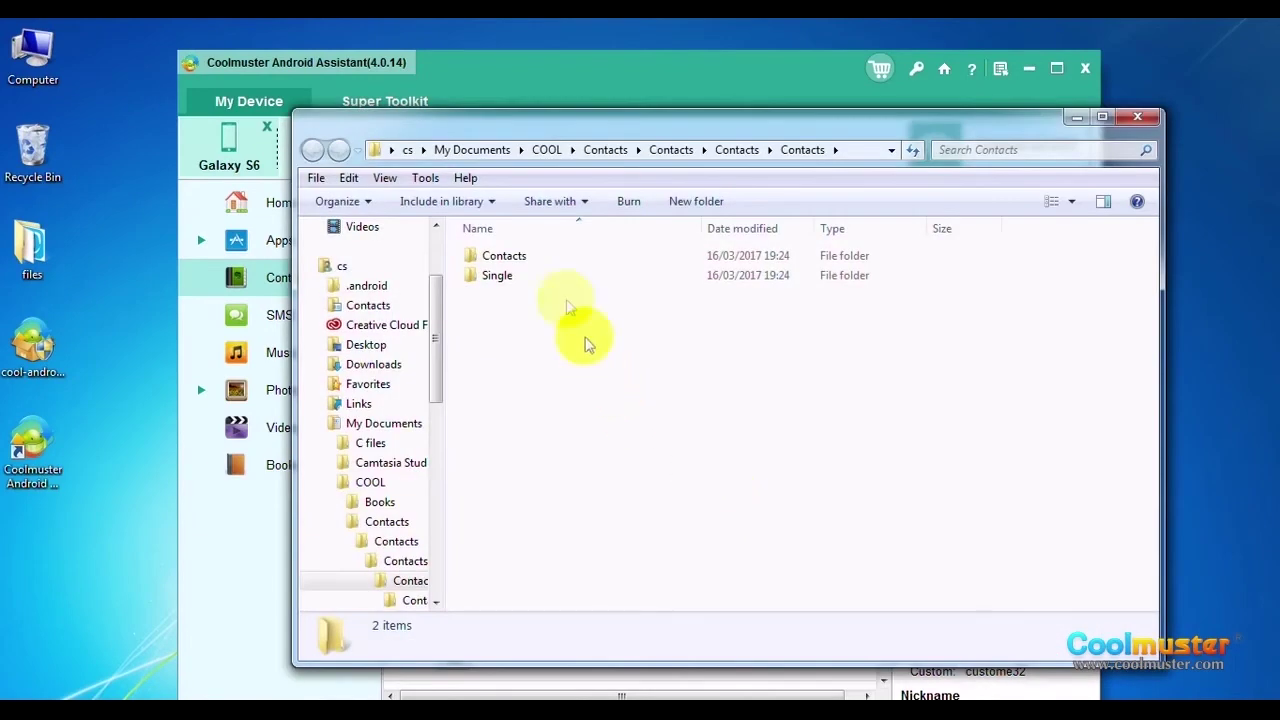
double_click(534, 255)
left_click(534, 255)
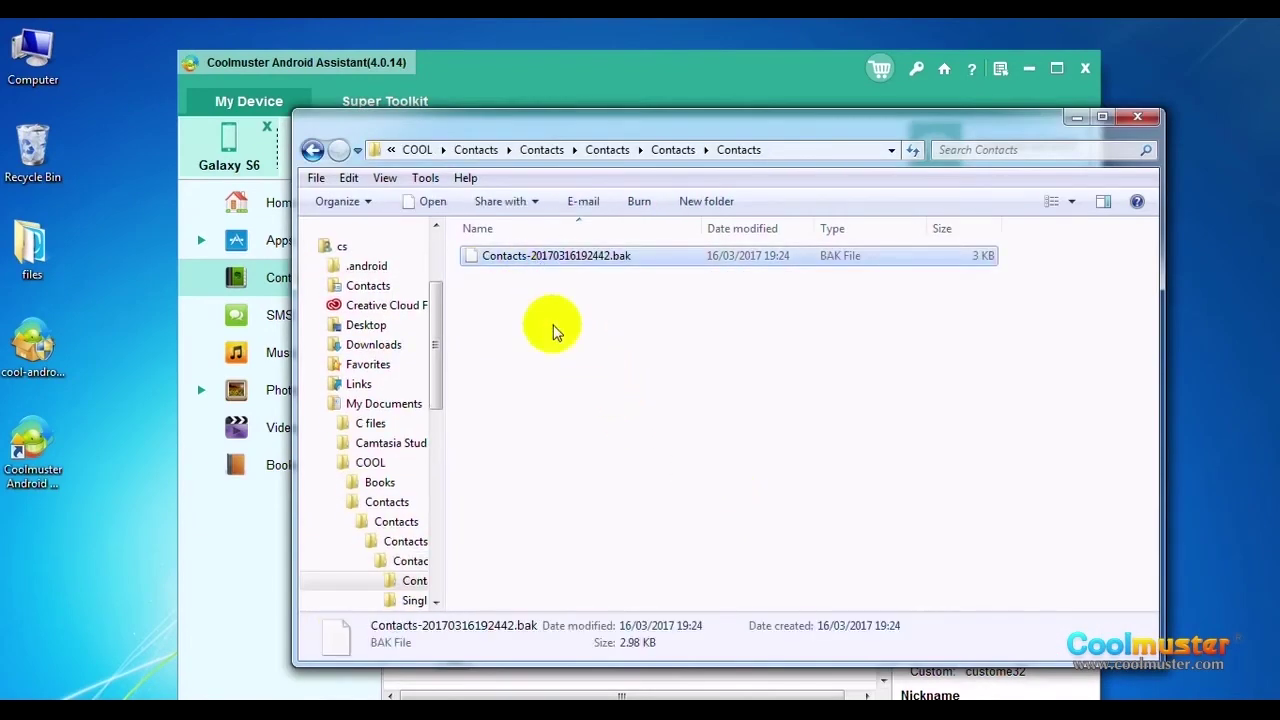
left_click(556, 333)
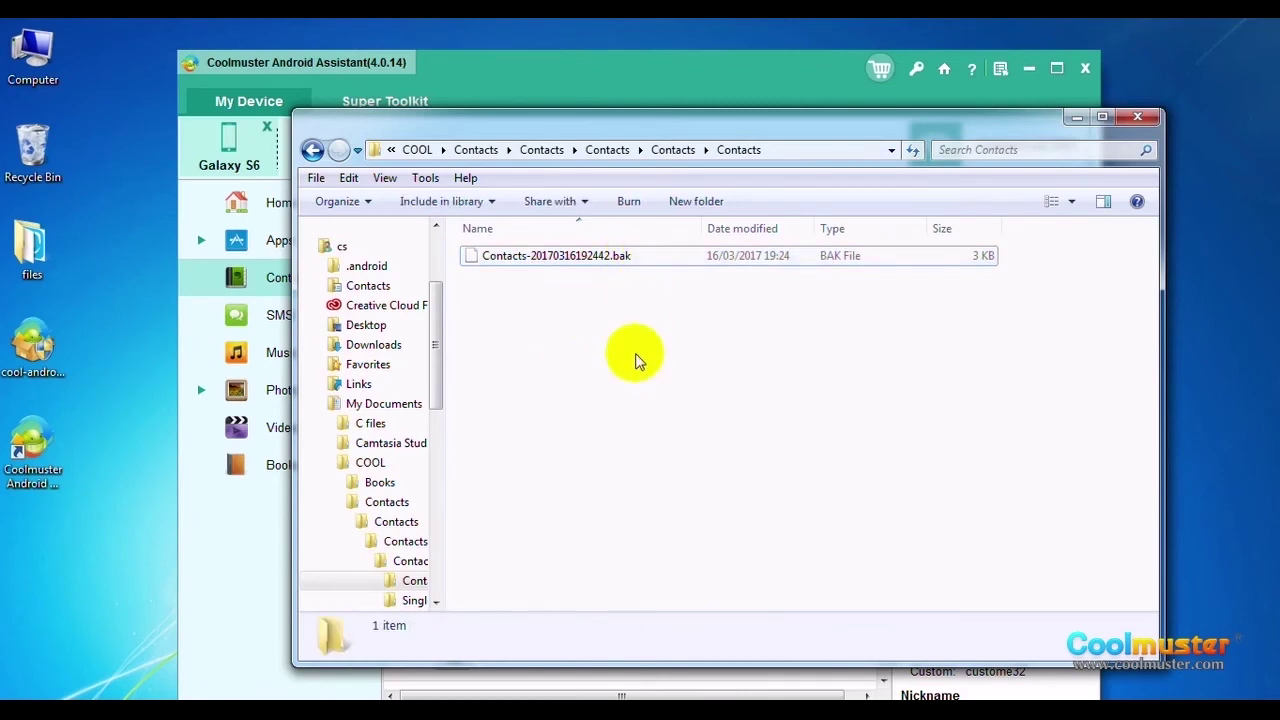
left_click(1137, 118)
left_click(837, 484)
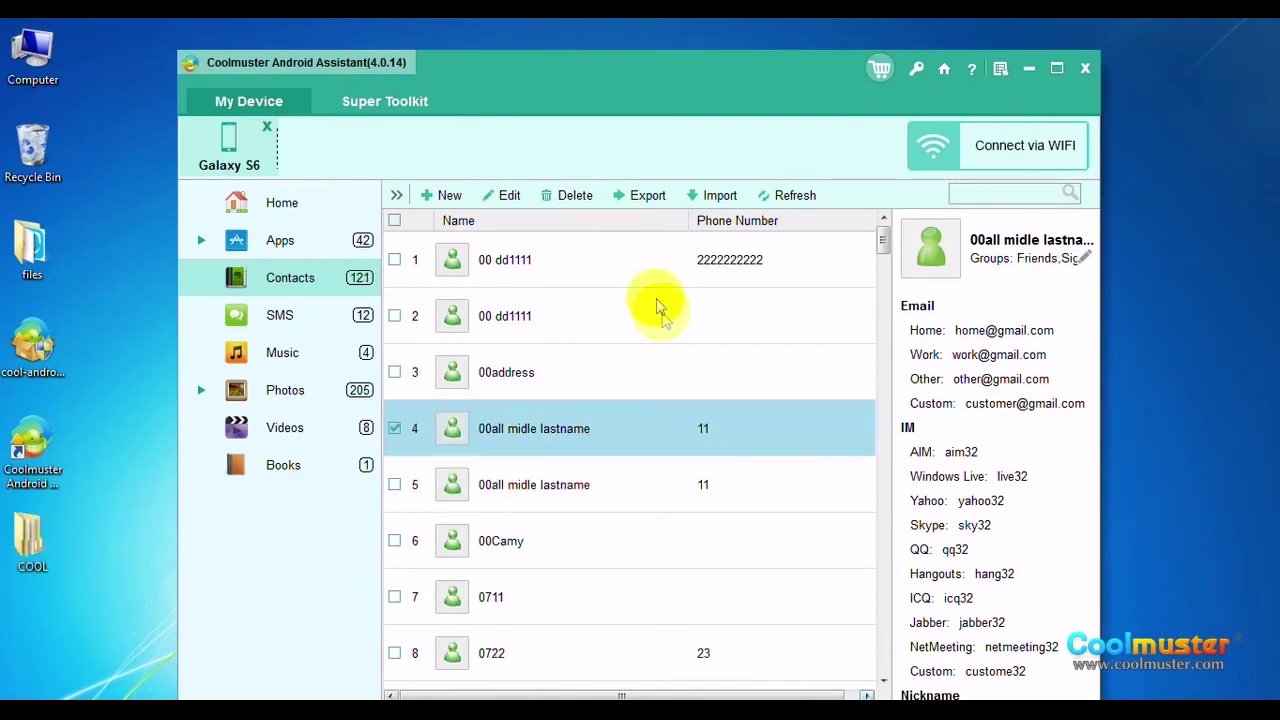
Import the vCard 00all midle lastname.vcf from the COOL\Contacts folder
left_click(712, 197)
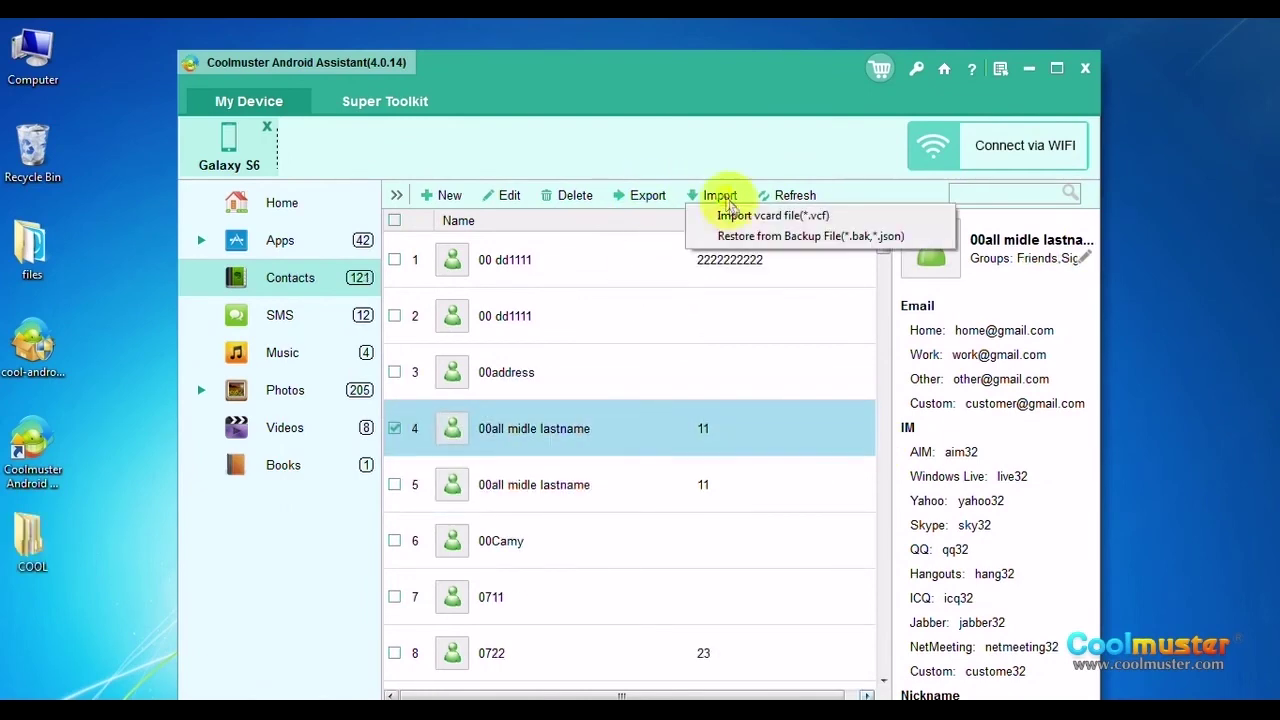
left_click(745, 213)
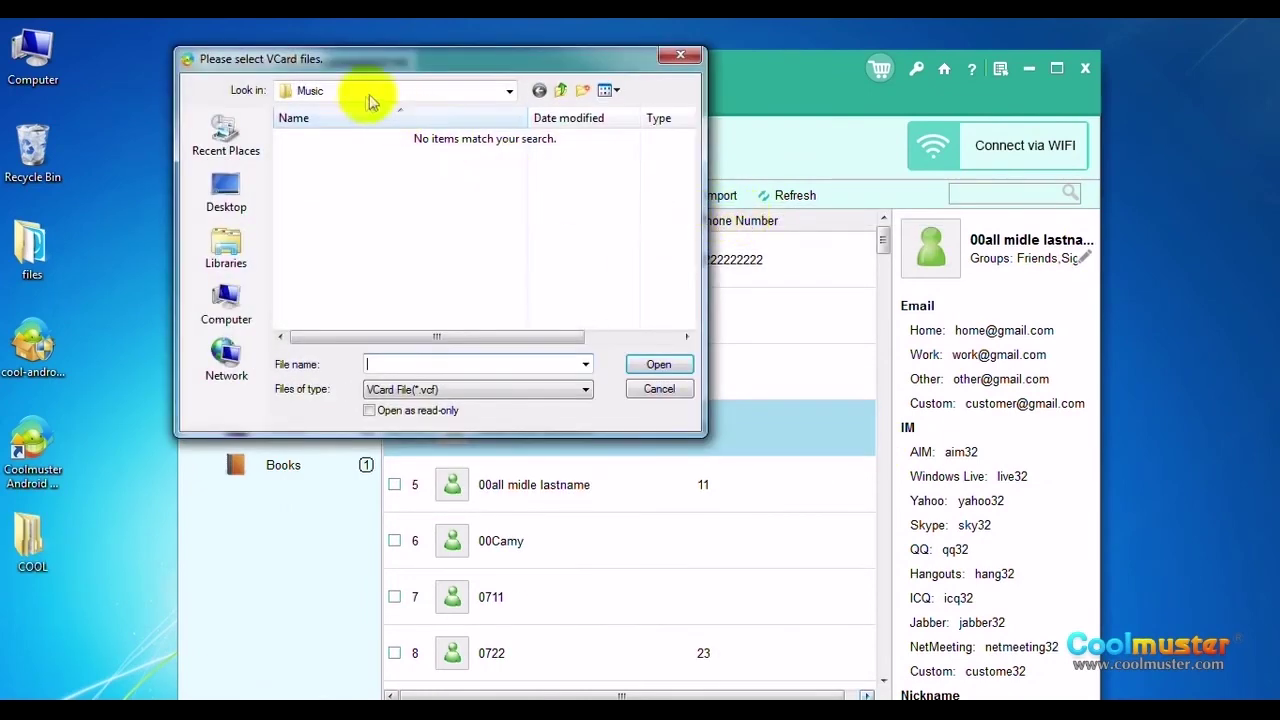
left_click(509, 91)
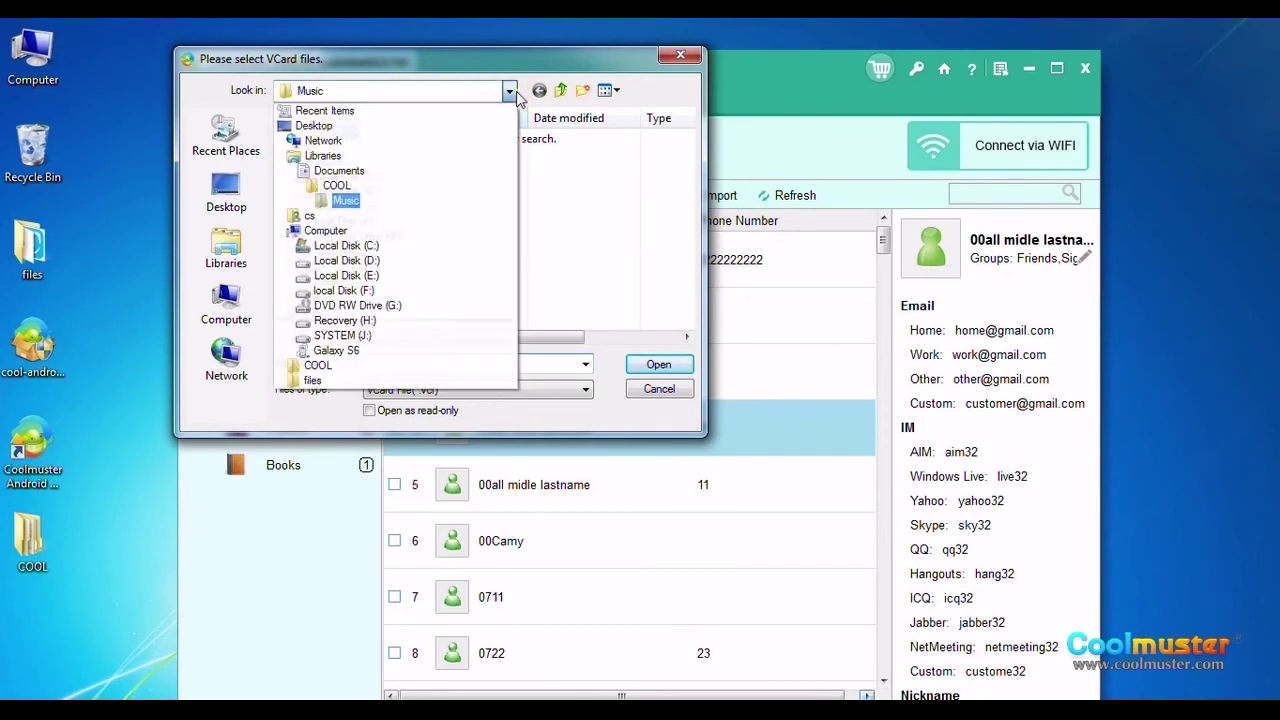
left_click(345, 186)
double_click(361, 158)
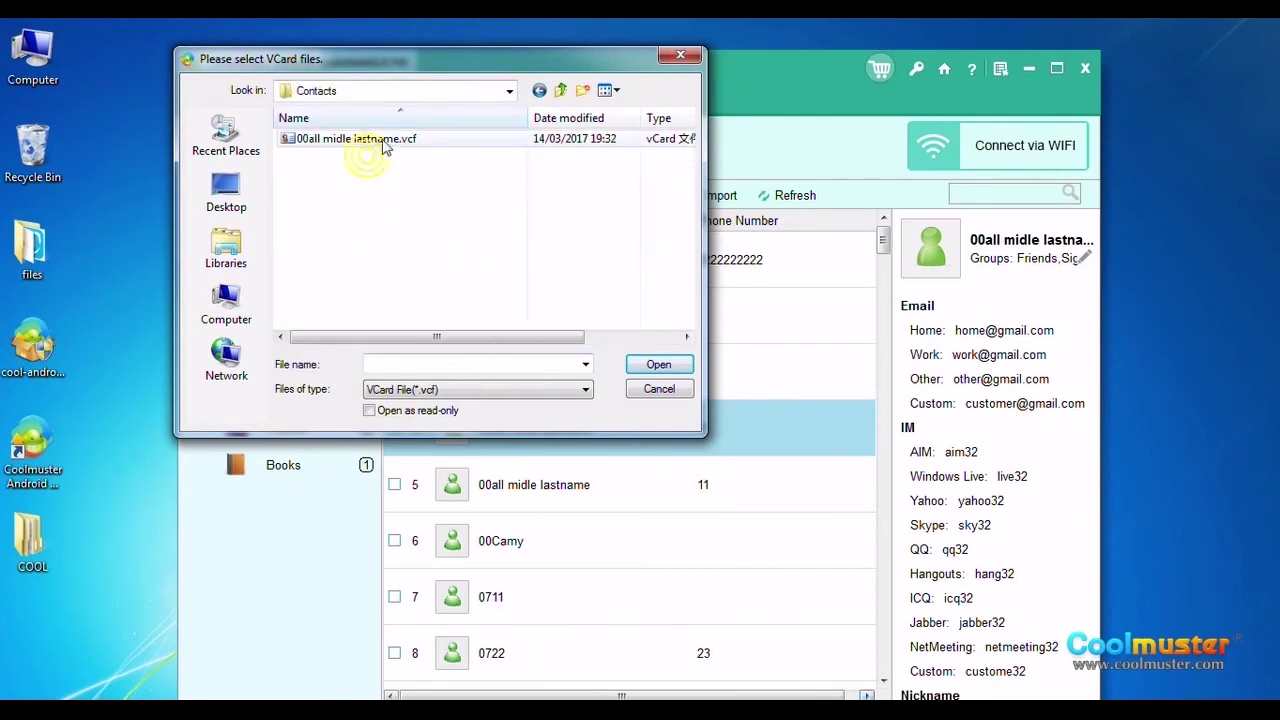
left_click(376, 139)
left_click(652, 366)
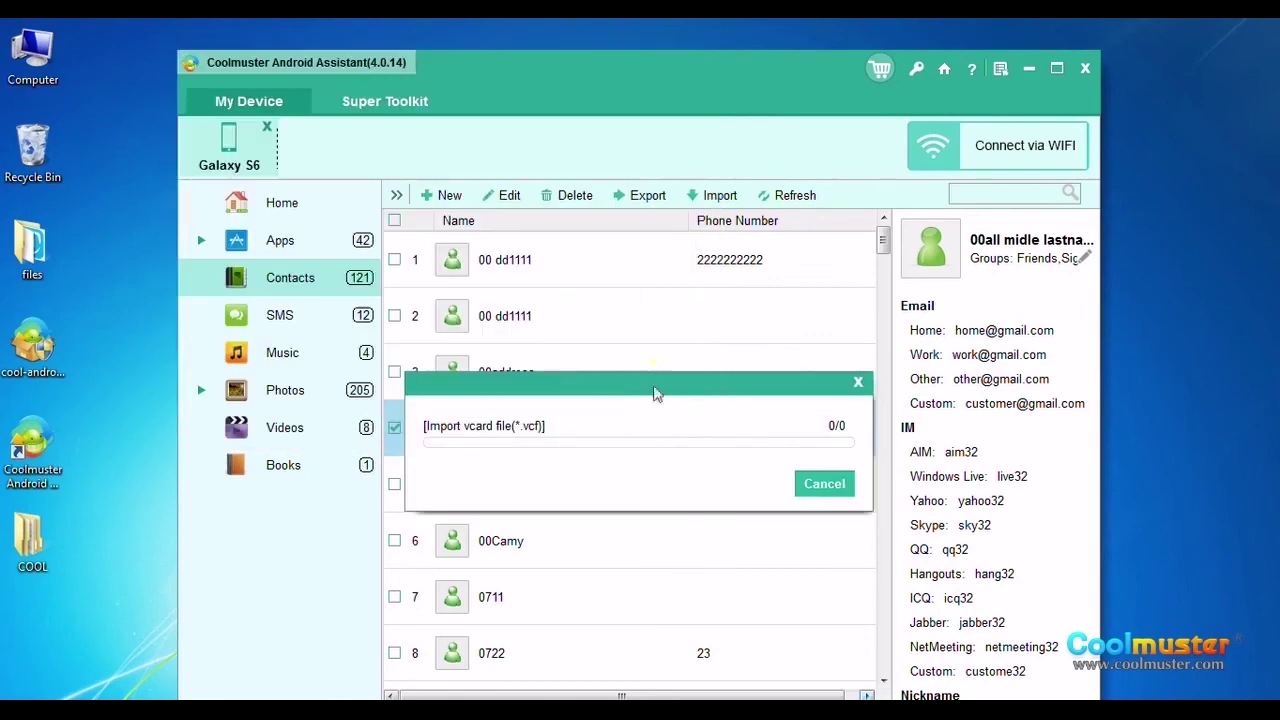